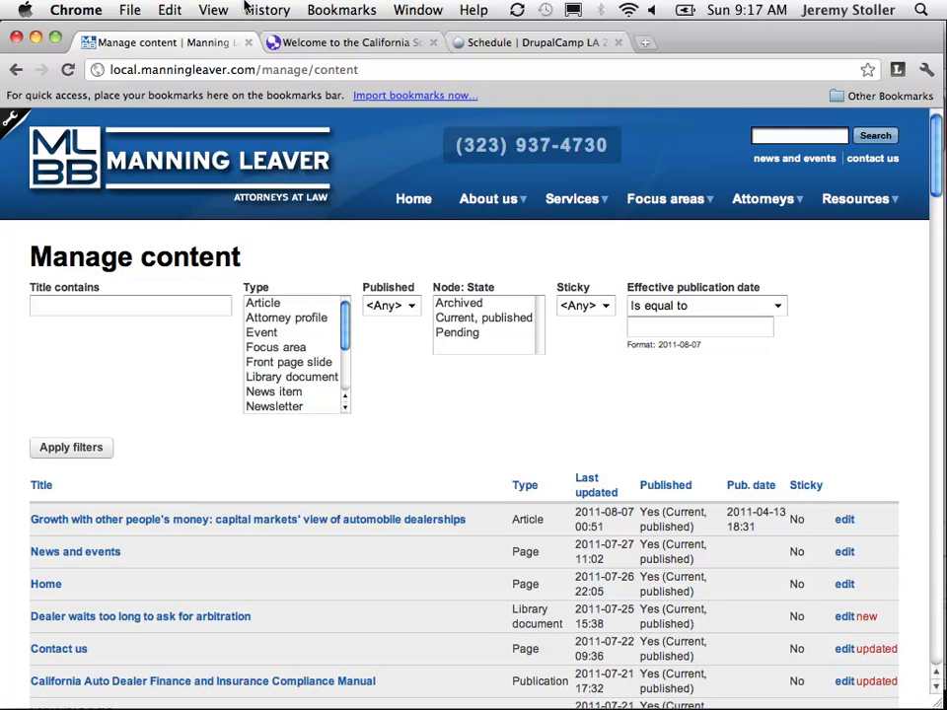
Filter content to Articles with 'auto' in the title and open the automobile dealerships capital markets article
click(138, 311)
text(auto)
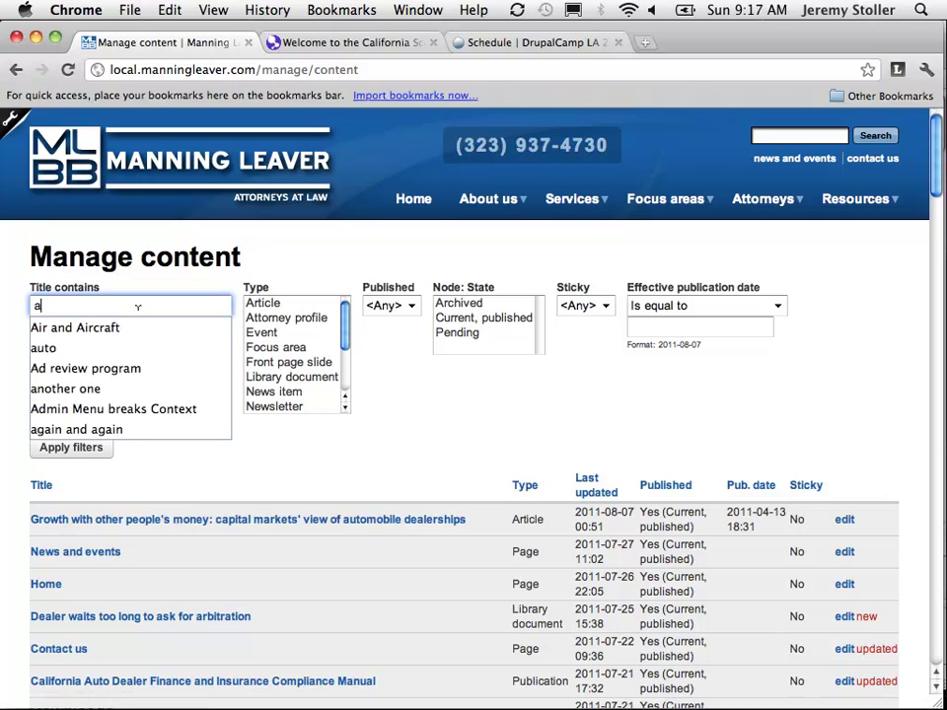
click(257, 307)
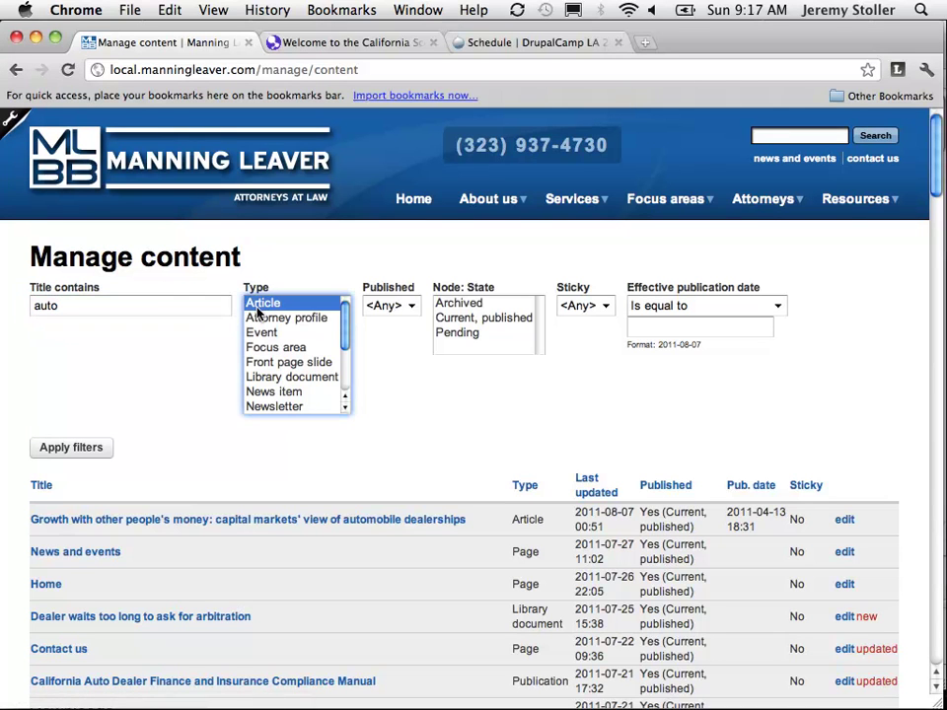
click(102, 447)
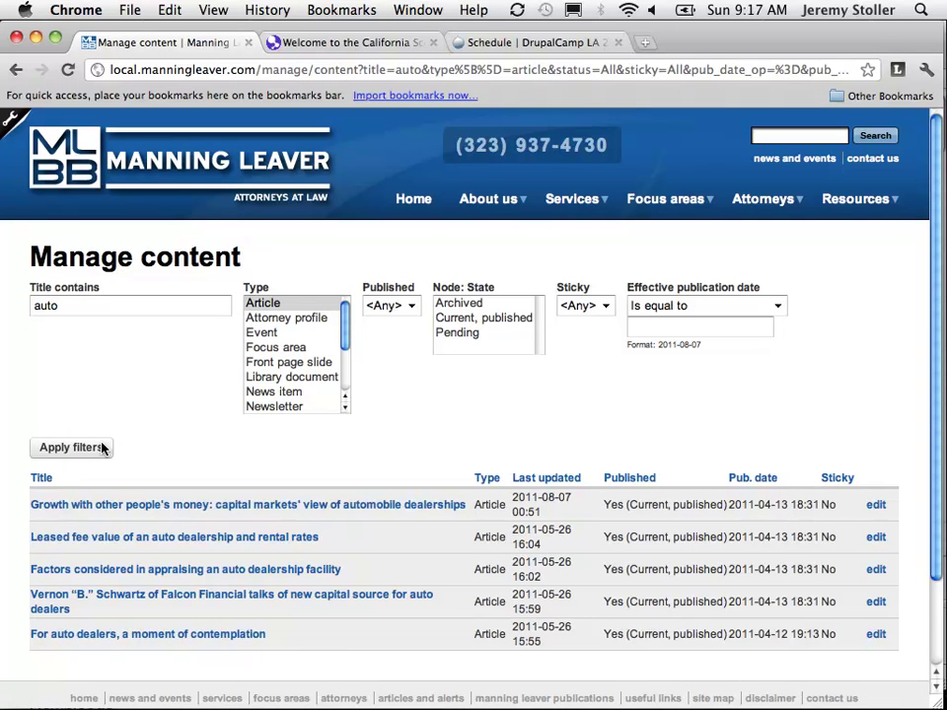
click(110, 506)
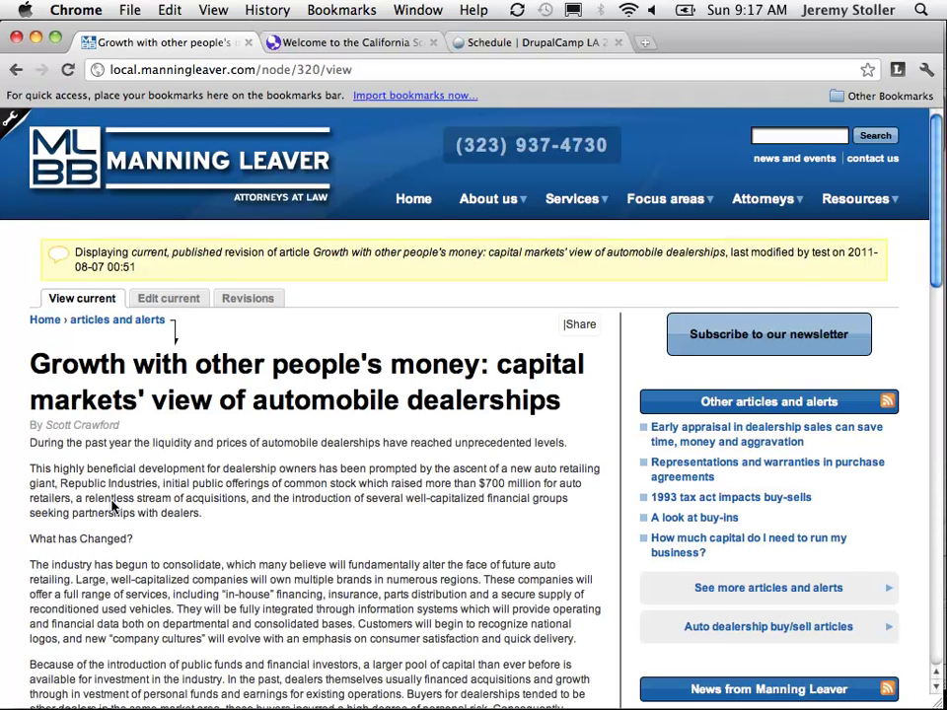
Open the 'Growth with other people's money' article's edit form
click(180, 300)
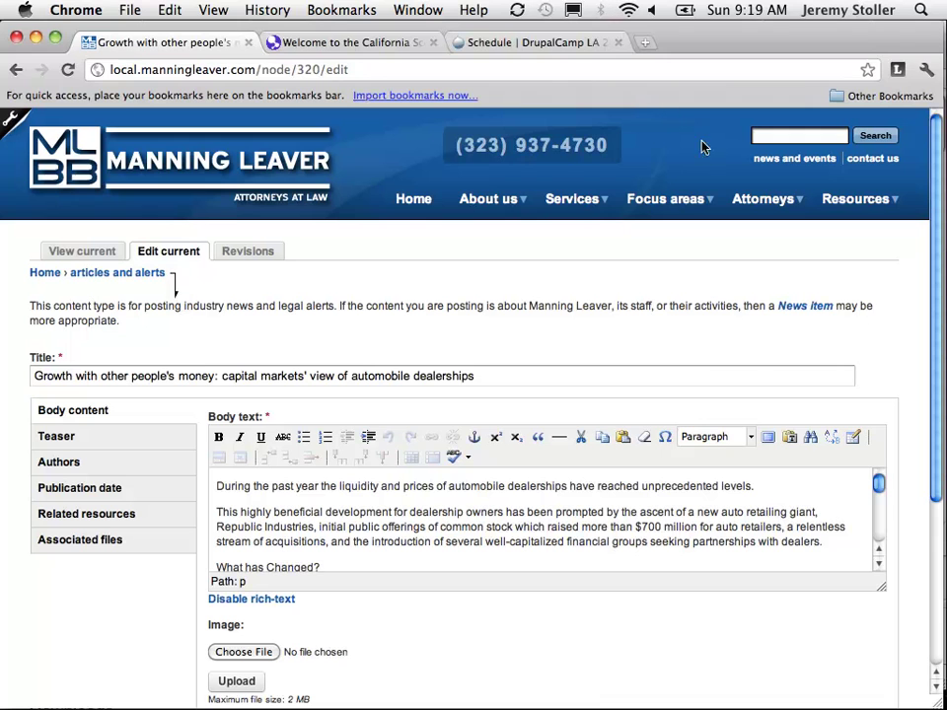
mouse_move(760, 222)
scroll(612, 340, down, 3)
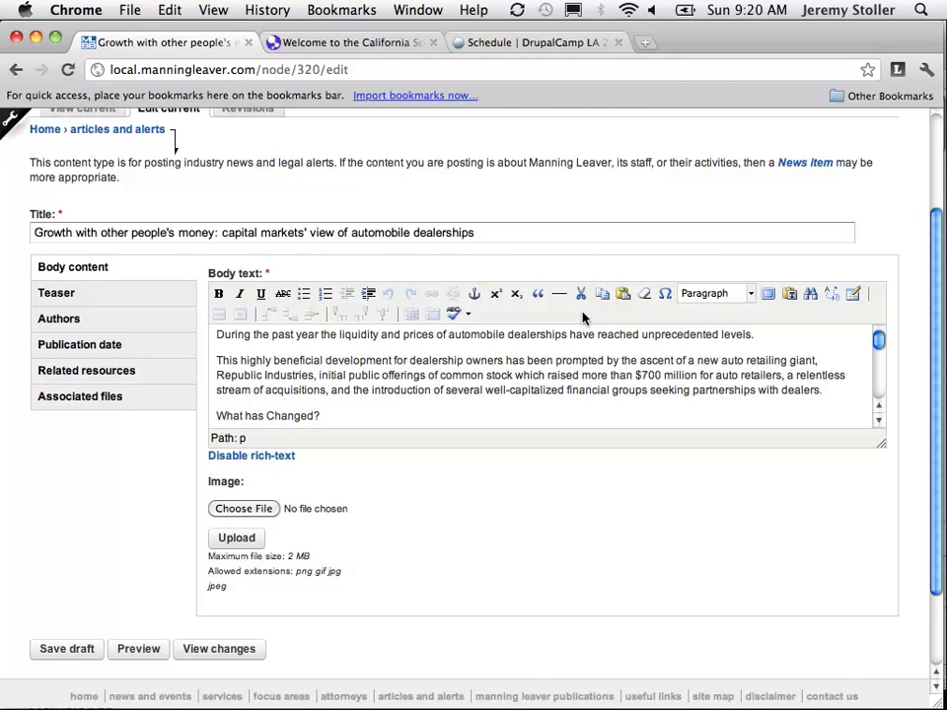
Edit the article's teaser about dealership consolidation and save it as a draft revision
click(134, 307)
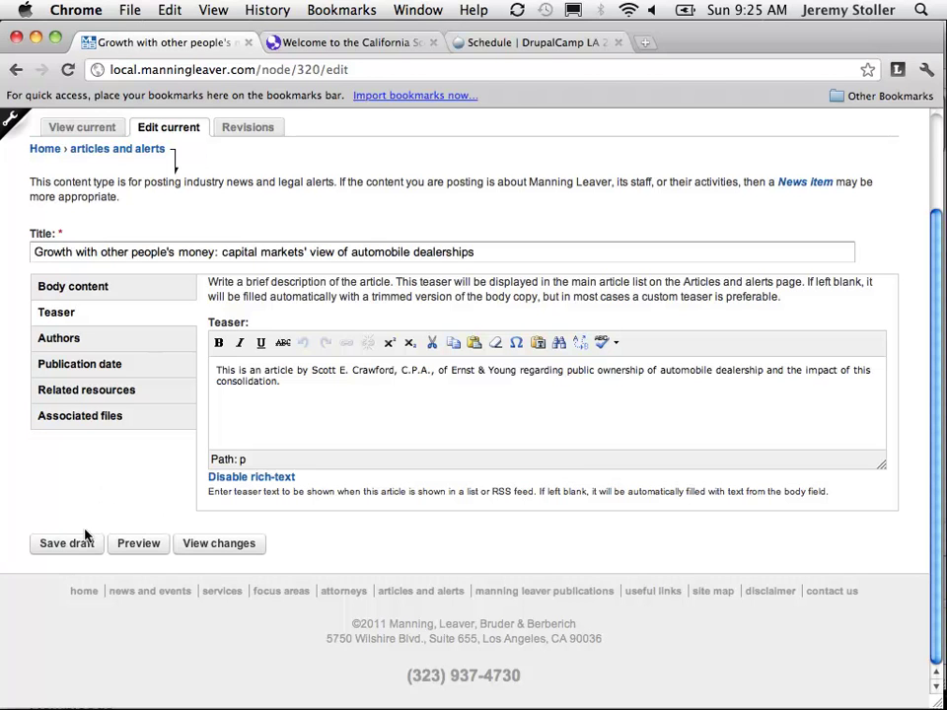
click(59, 549)
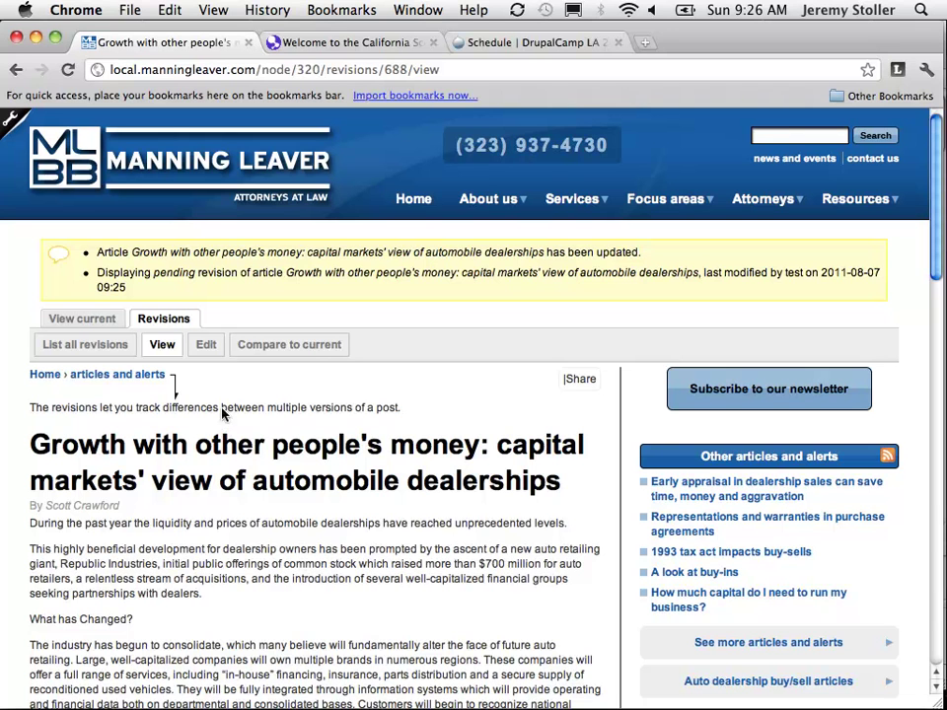
click(89, 344)
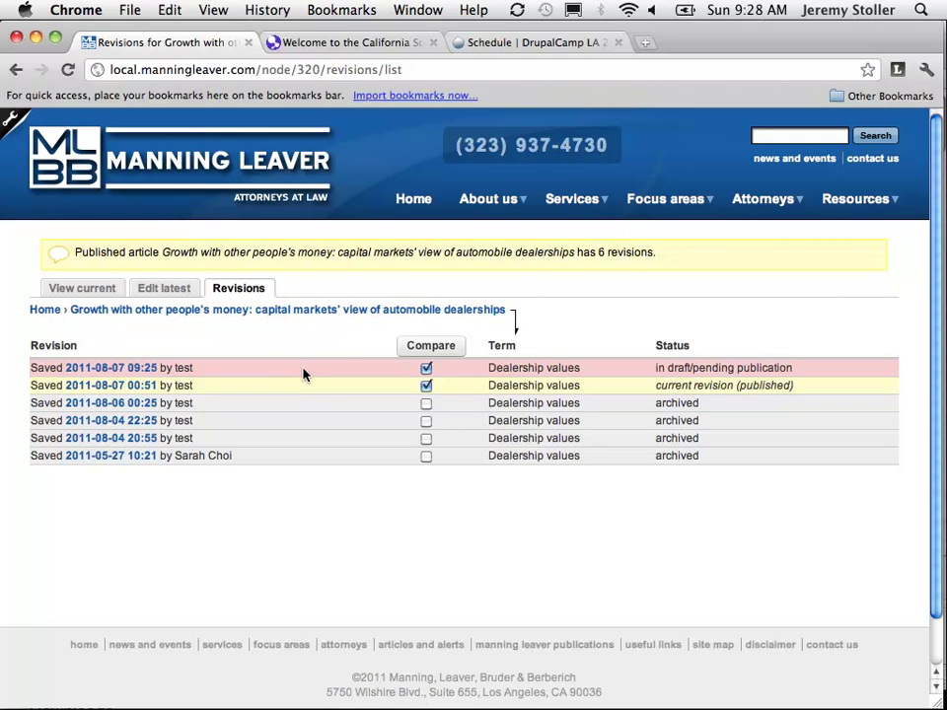
click(87, 292)
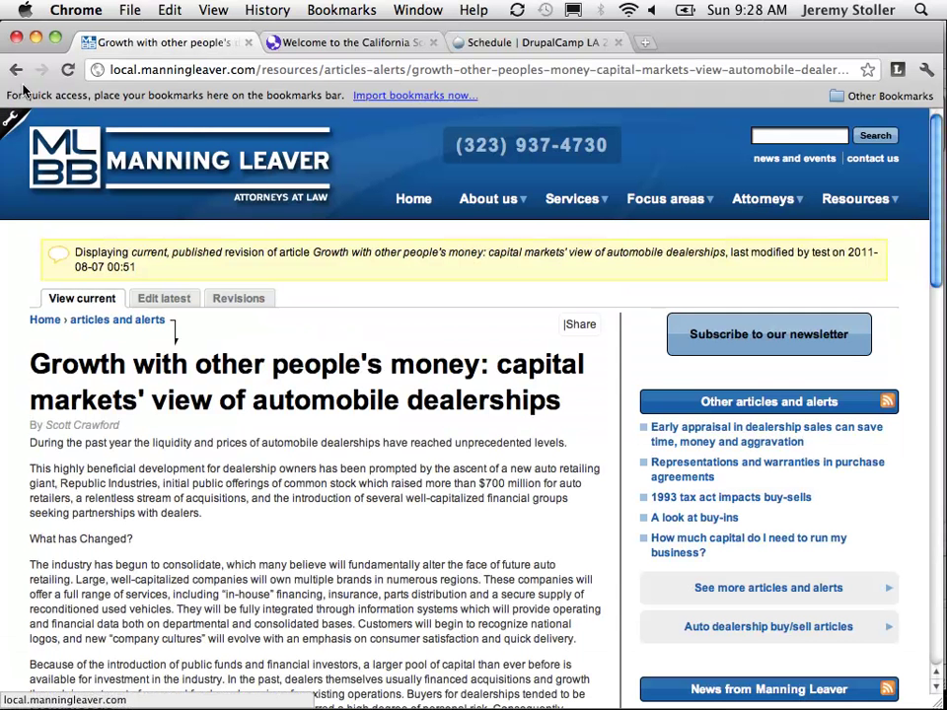
Log out through My Account in the admin toolbar and return to local.manningleaver.com
click(13, 118)
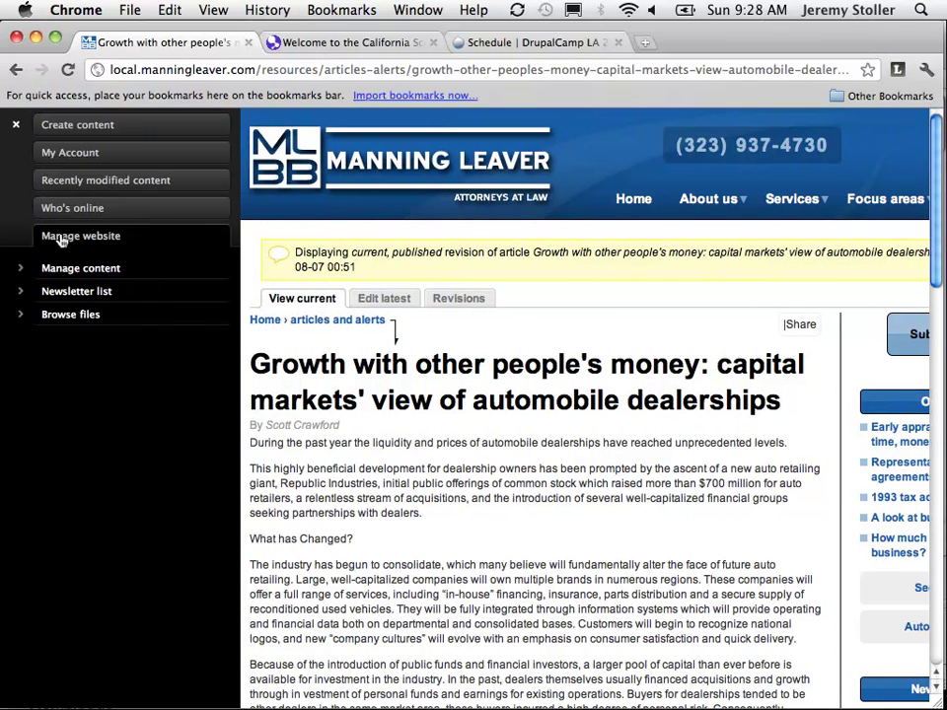
click(91, 152)
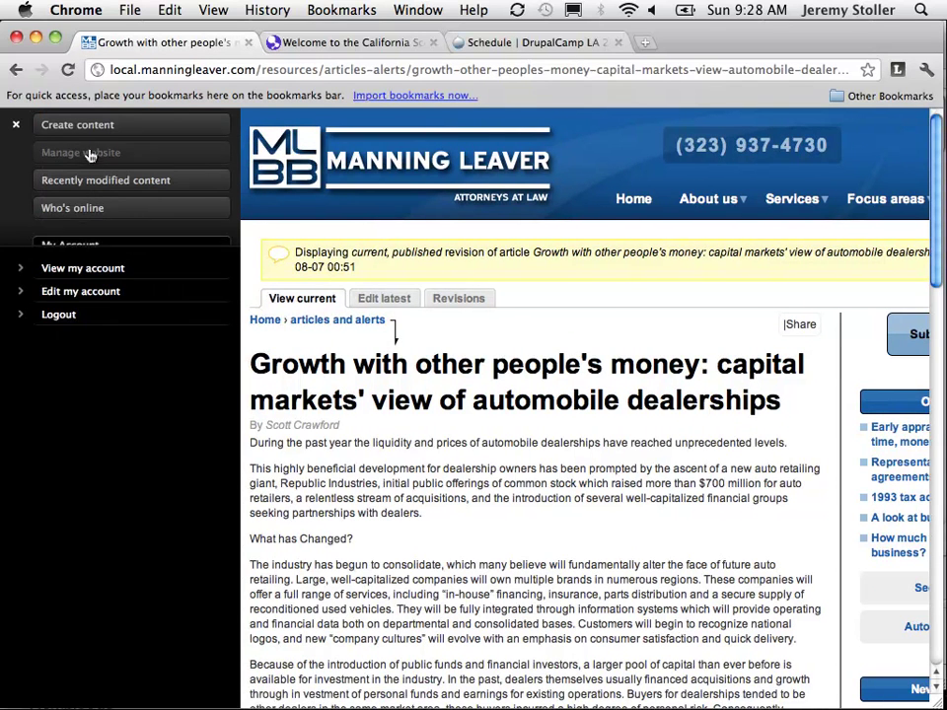
click(69, 316)
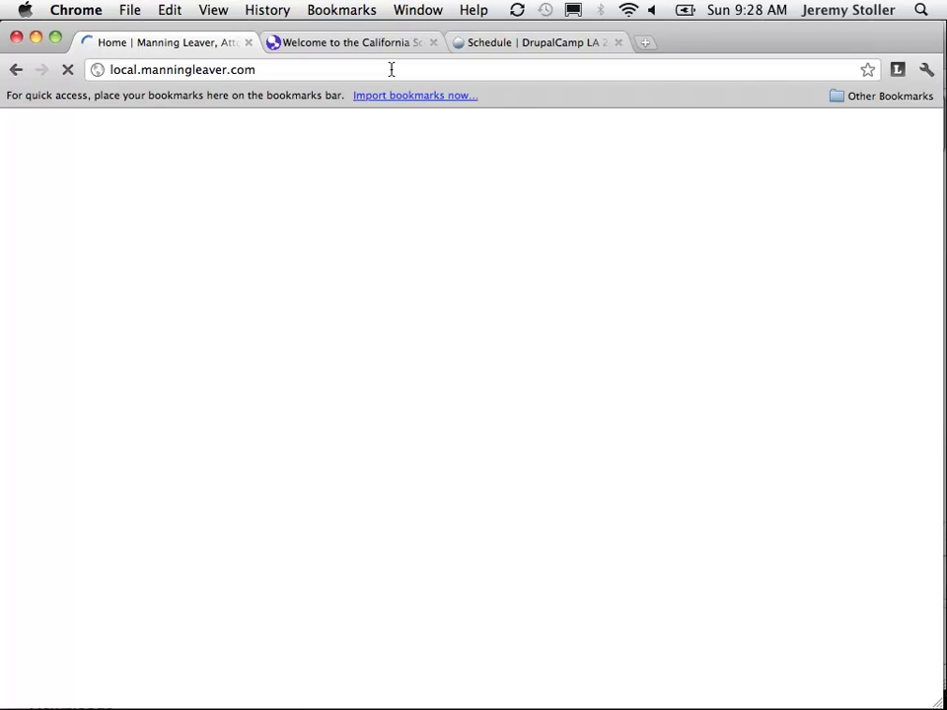
click(365, 71)
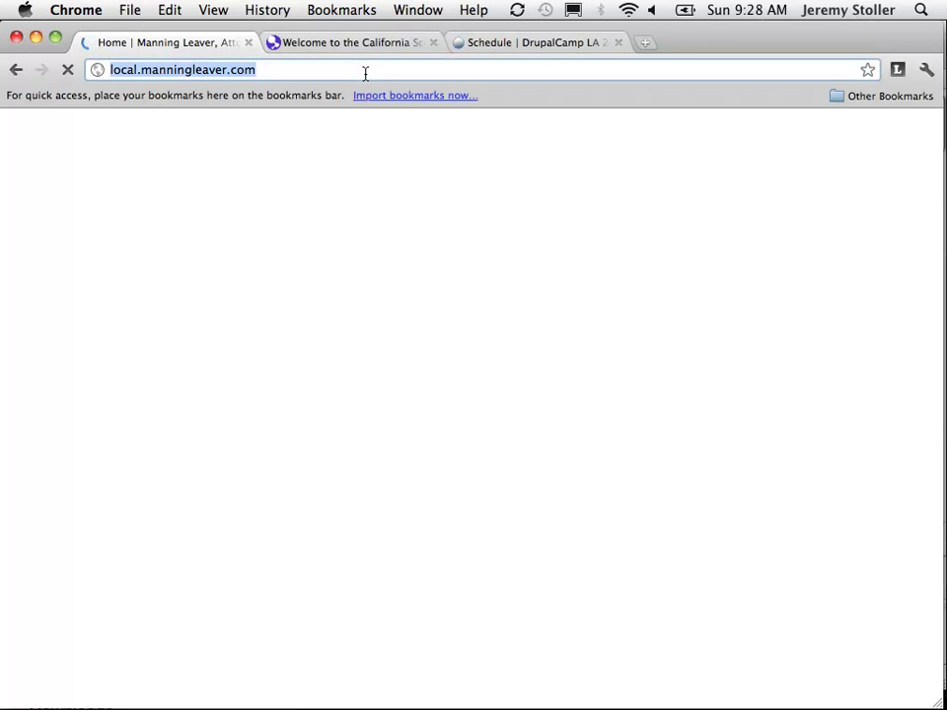
click(365, 71)
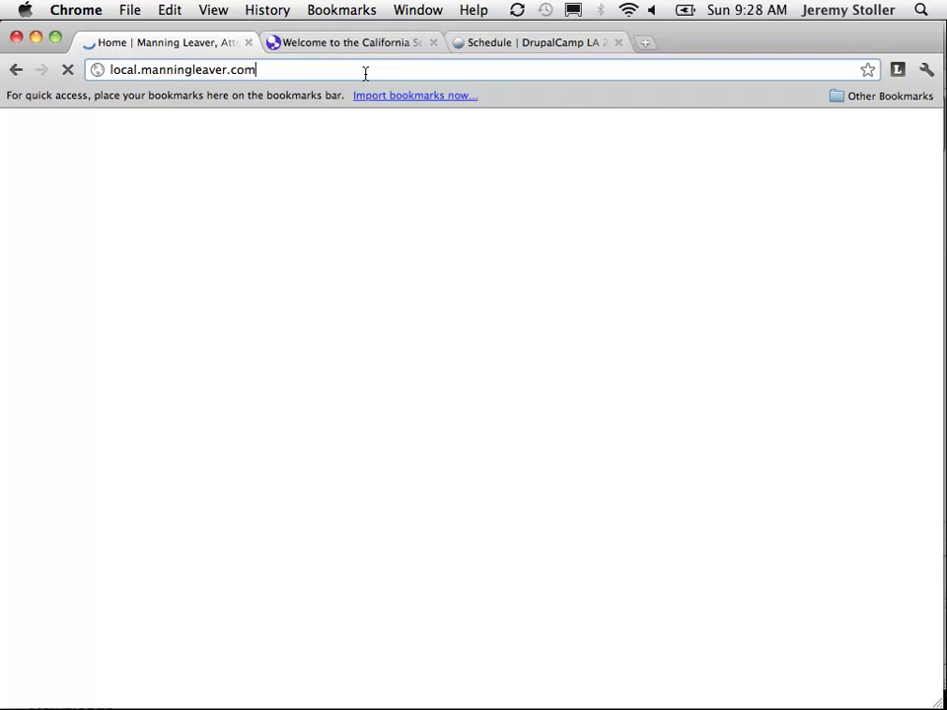
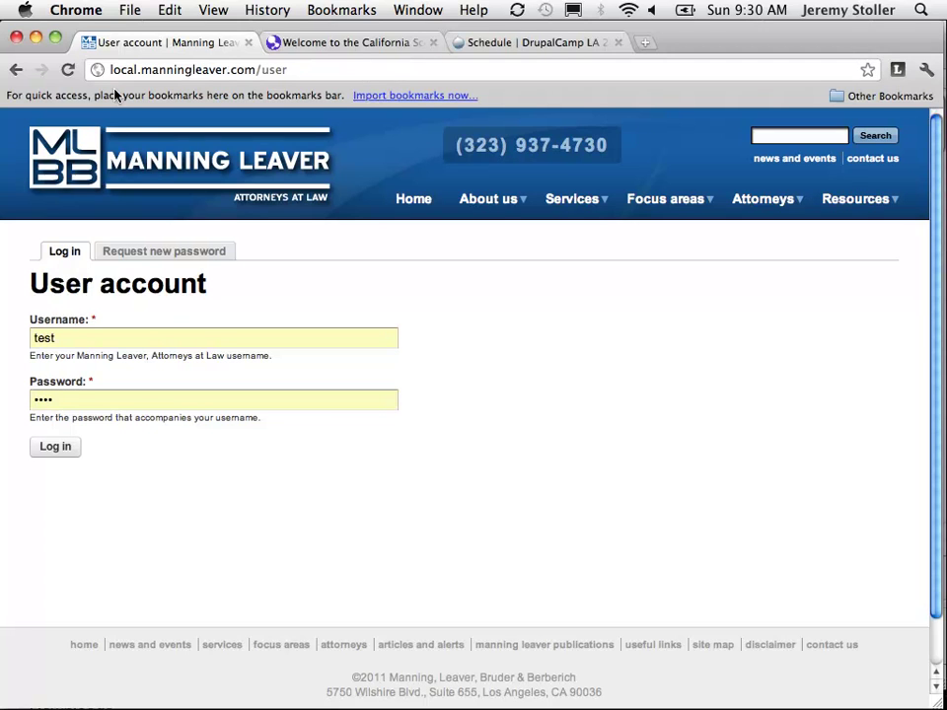
Replace the username with the saved site-manager account from autocomplete and log in
double_click(106, 338)
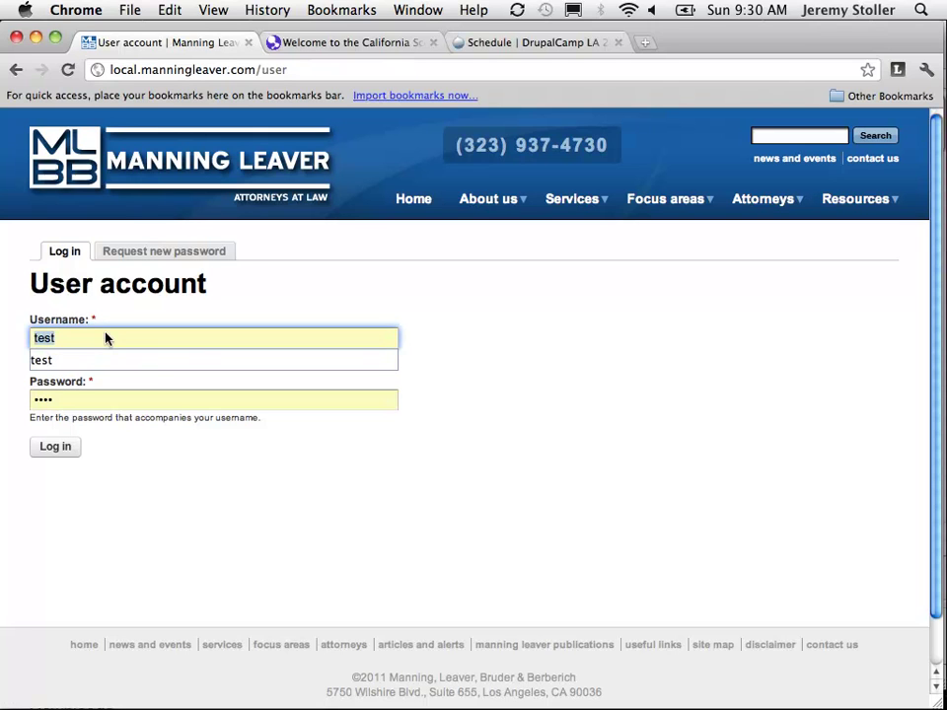
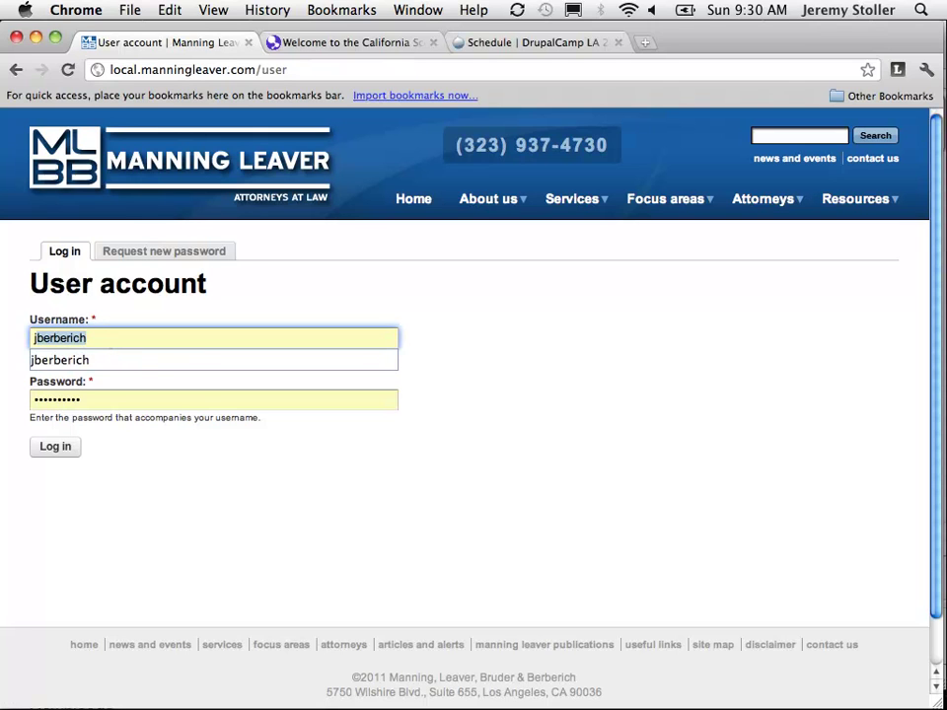
key(Return)
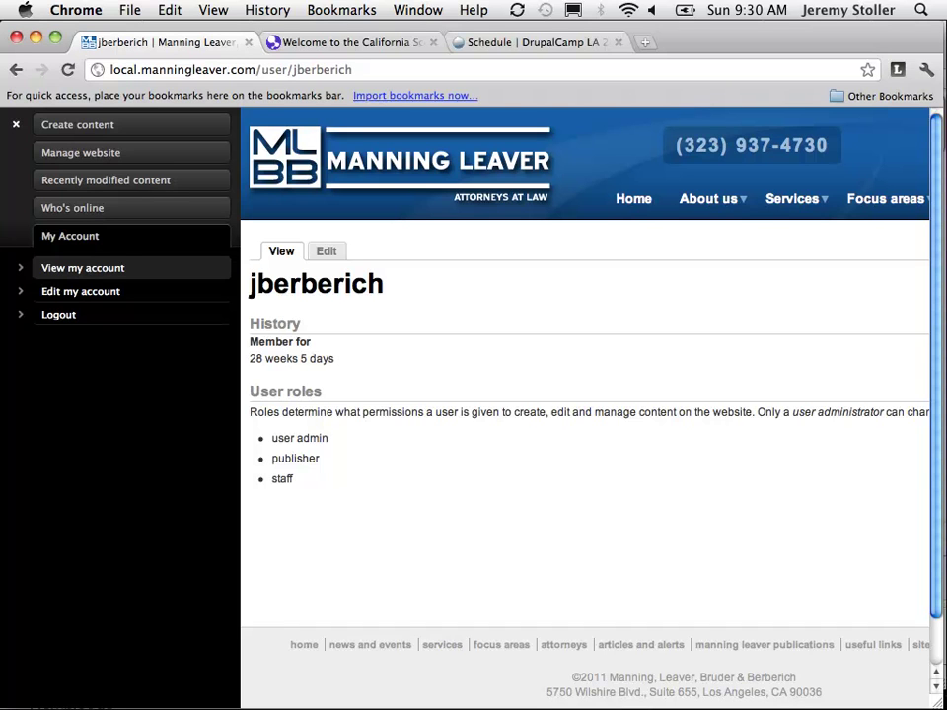
Show Recently modified content and select the pending 'Growth with other people's money' article
click(88, 179)
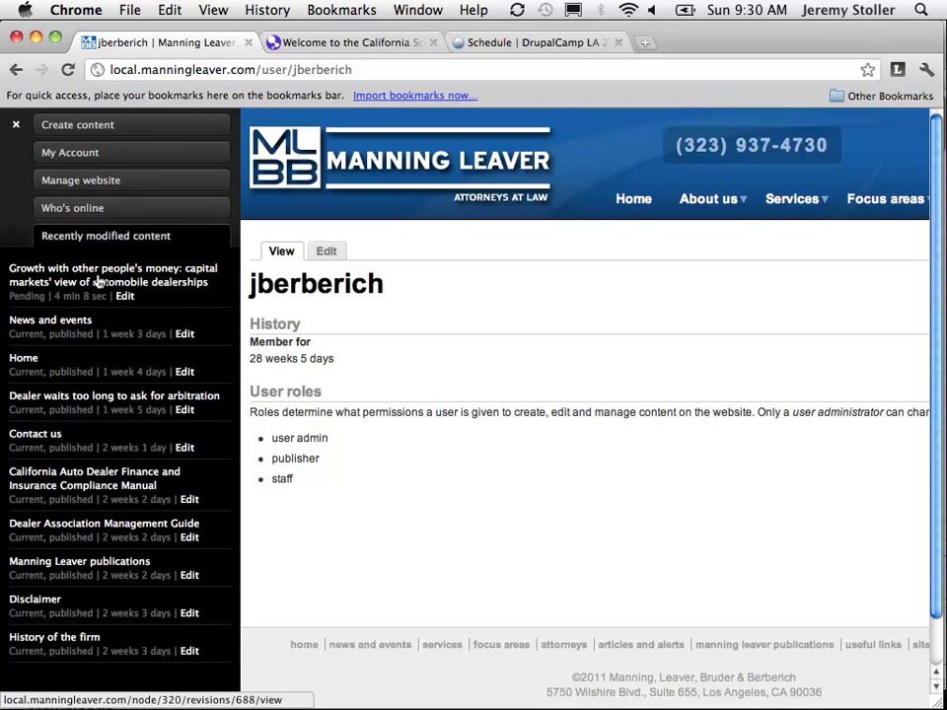
click(41, 285)
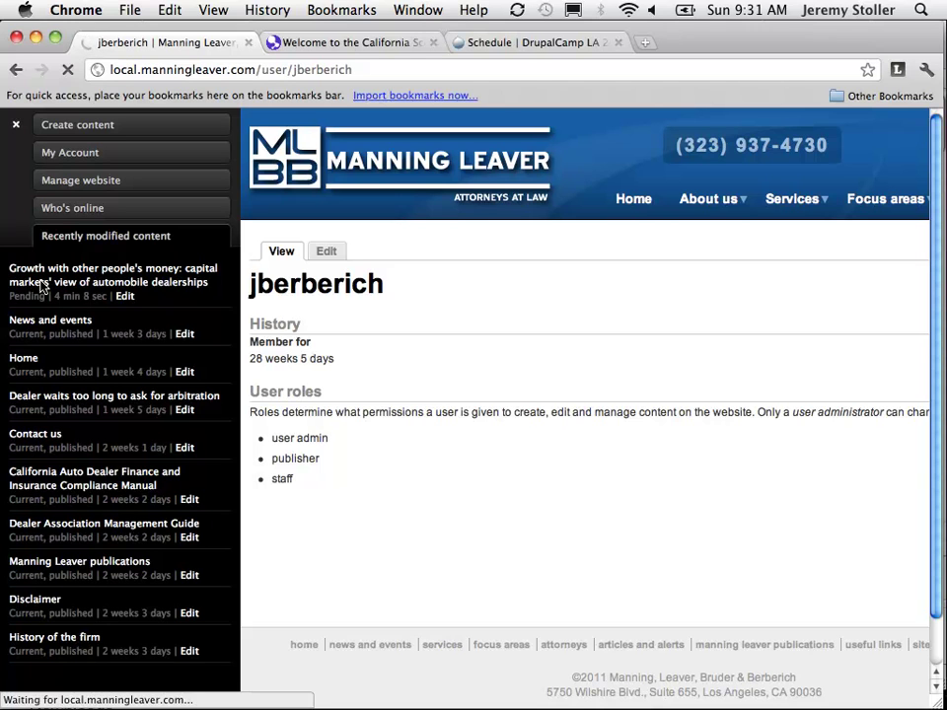
Open the article's pending revision and close the admin sidebar so it fills the window
click(45, 281)
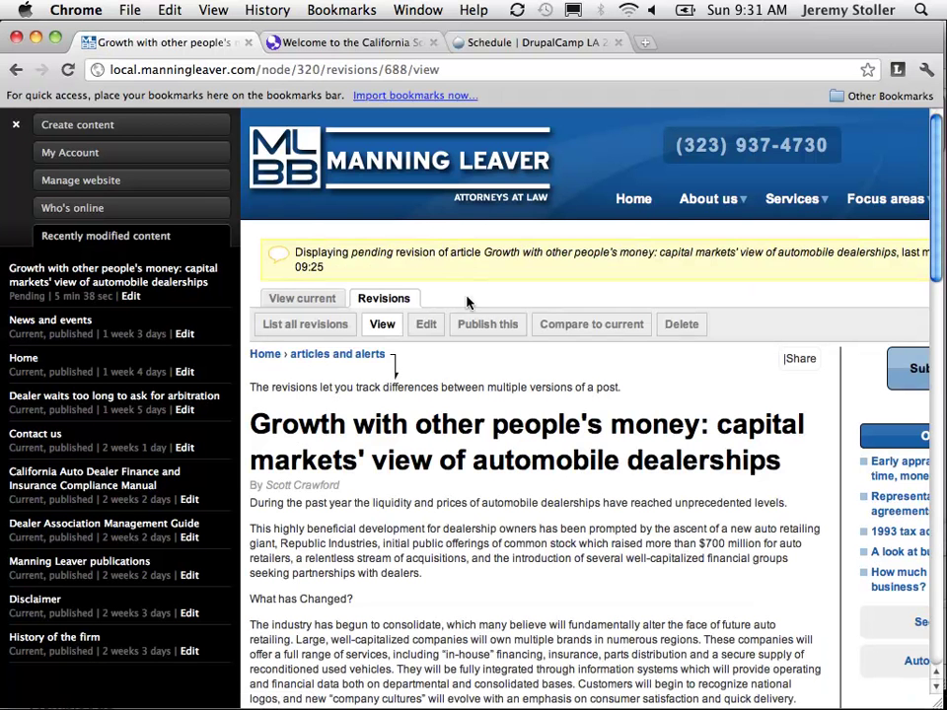
click(15, 123)
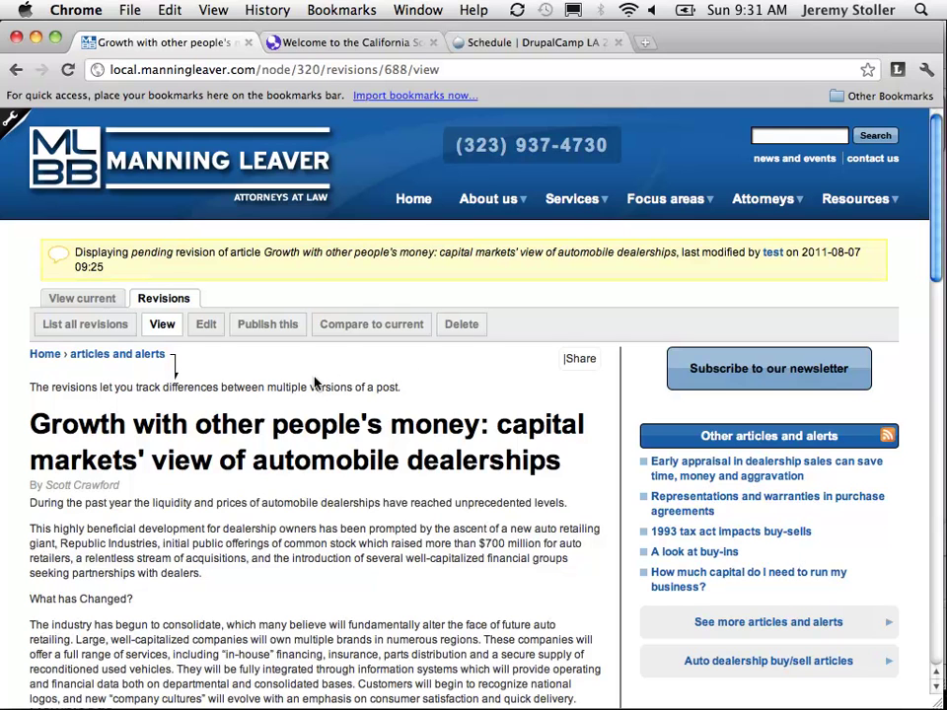
Publish the pending revision of the 'Growth with other people's money' article
click(264, 328)
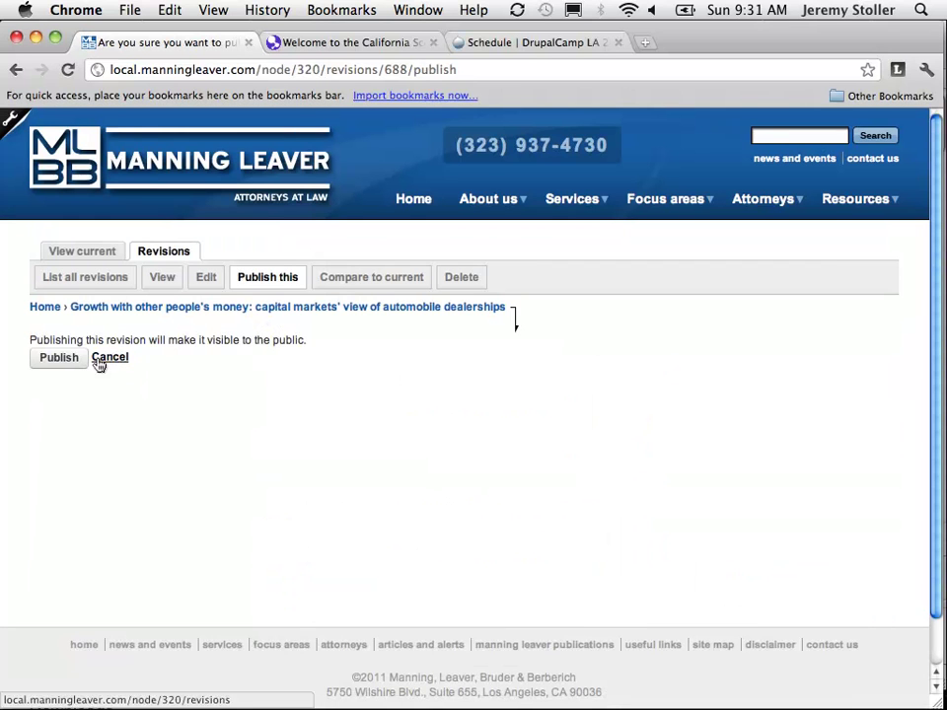
click(63, 359)
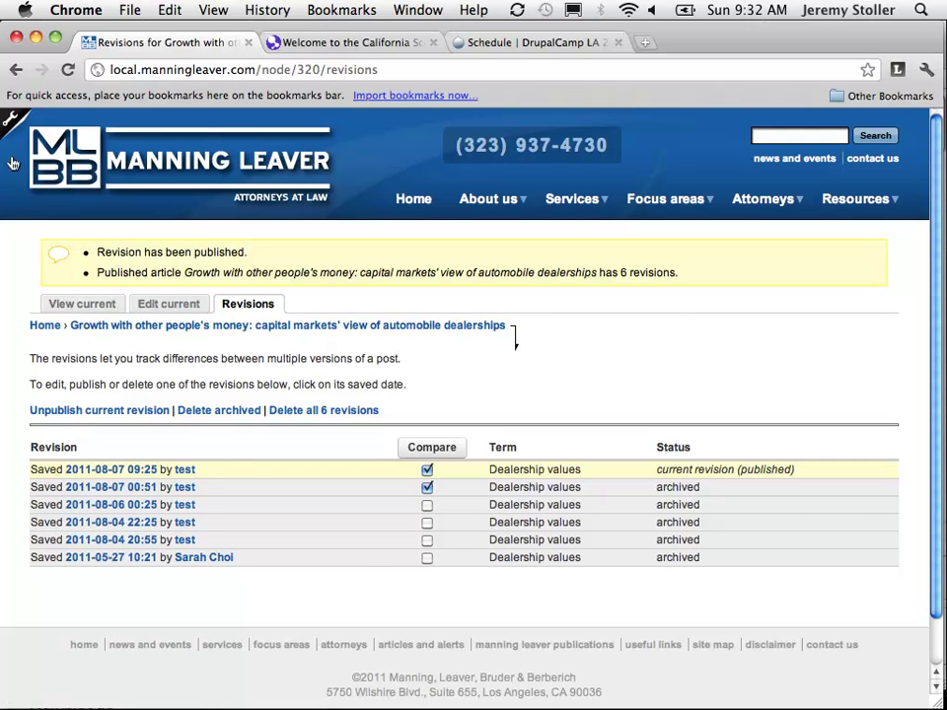
click(74, 302)
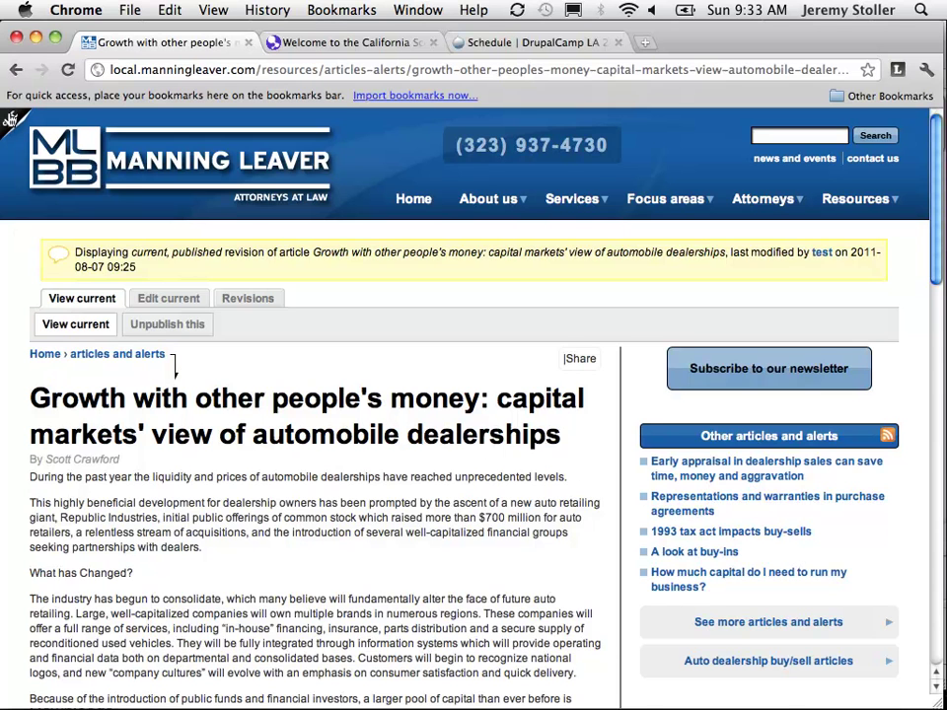
Reopen the admin sidebar to Manage website options and scroll down the article
click(12, 120)
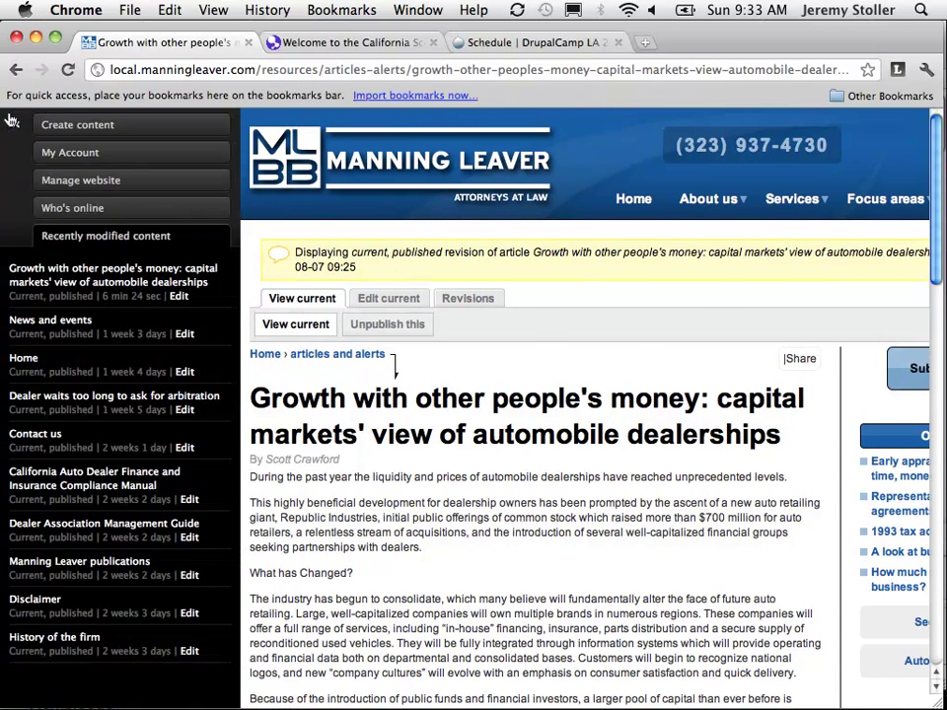
click(66, 183)
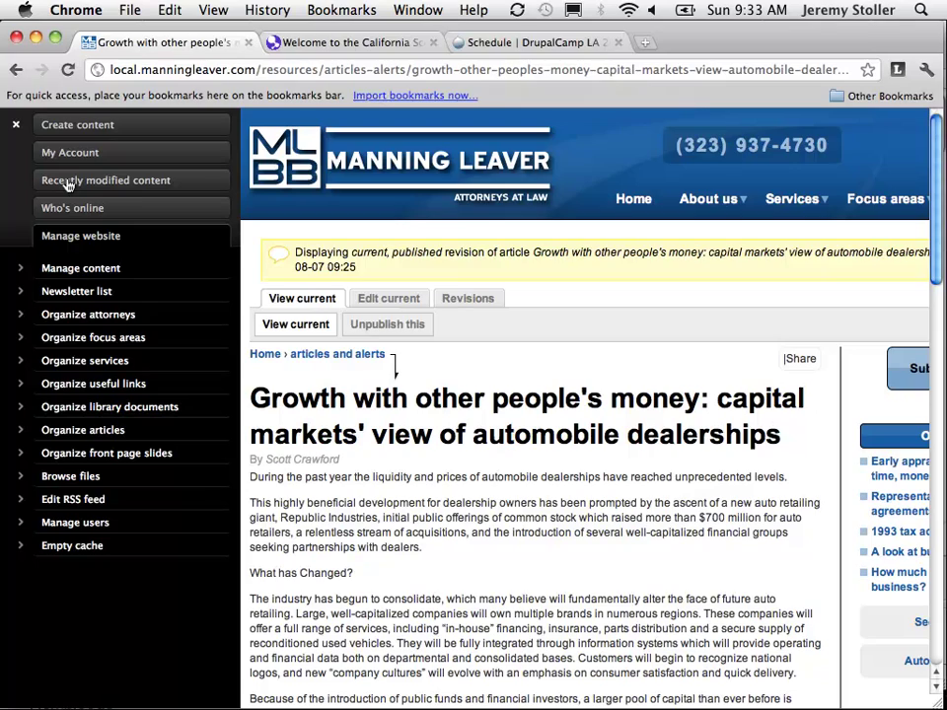
scroll(438, 388, down, 10)
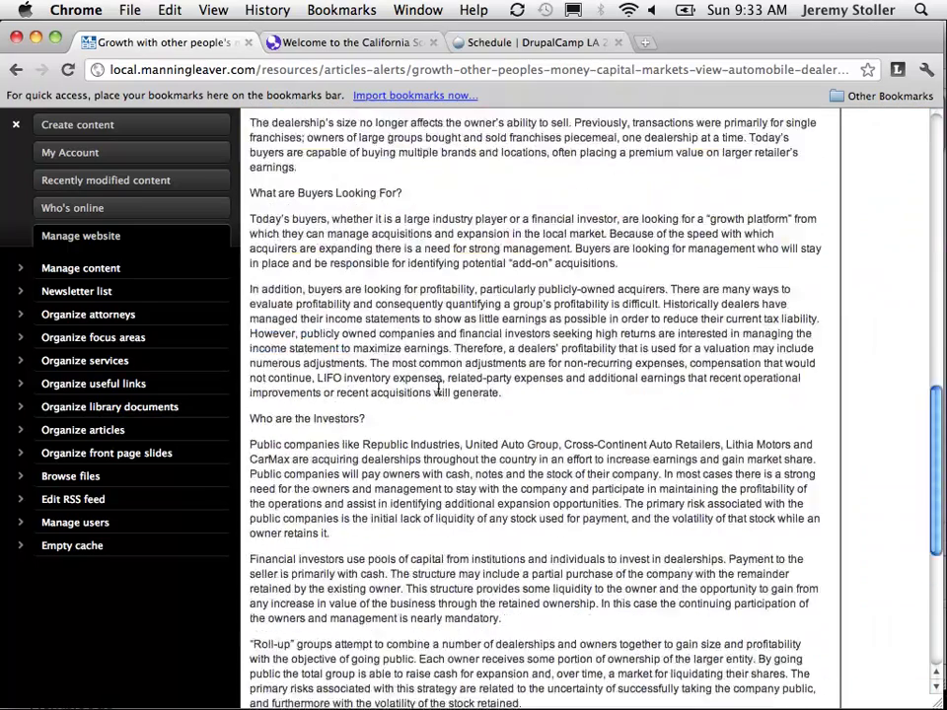
scroll(438, 388, down, 5)
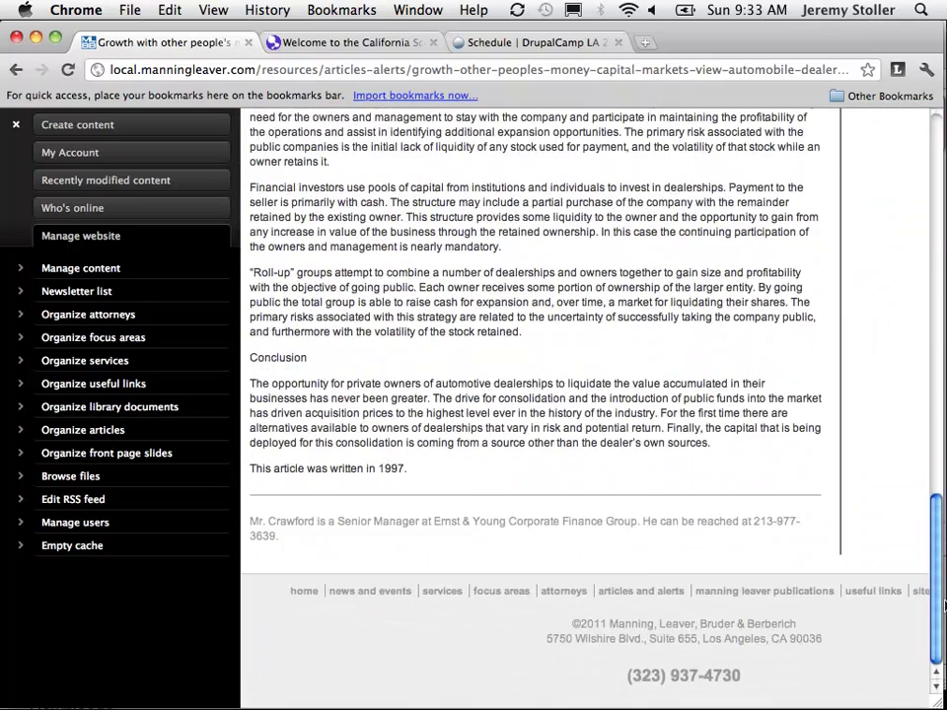
super+click(856, 592)
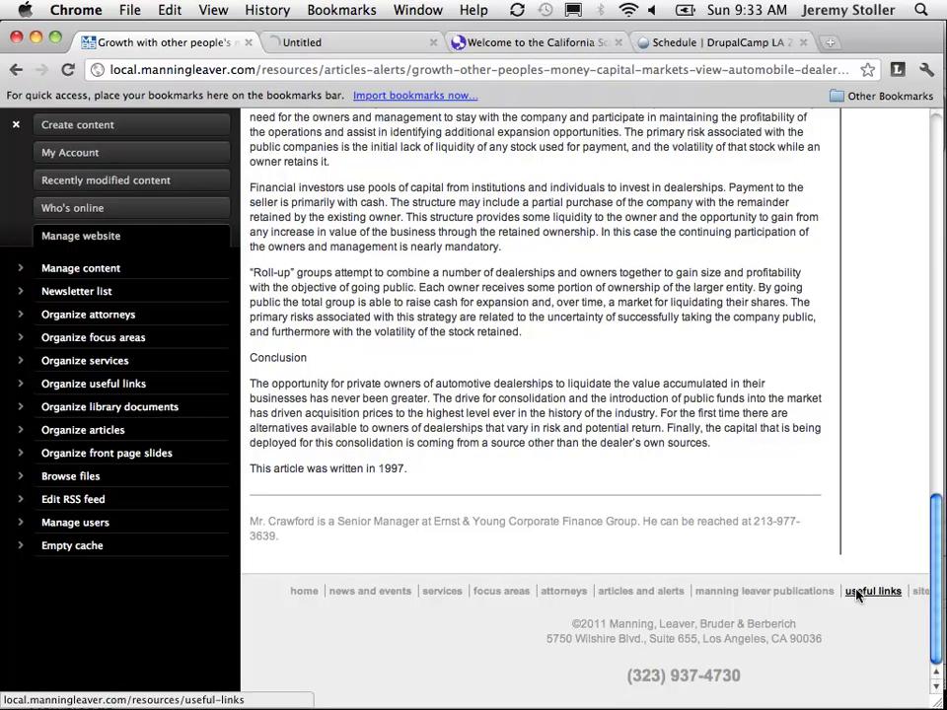
click(348, 46)
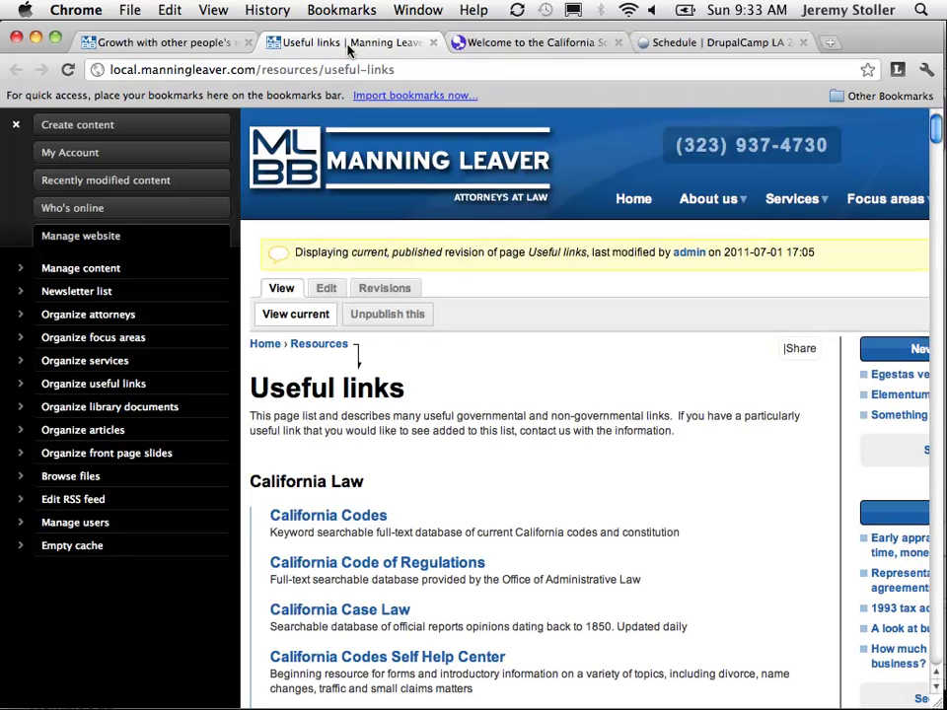
click(16, 124)
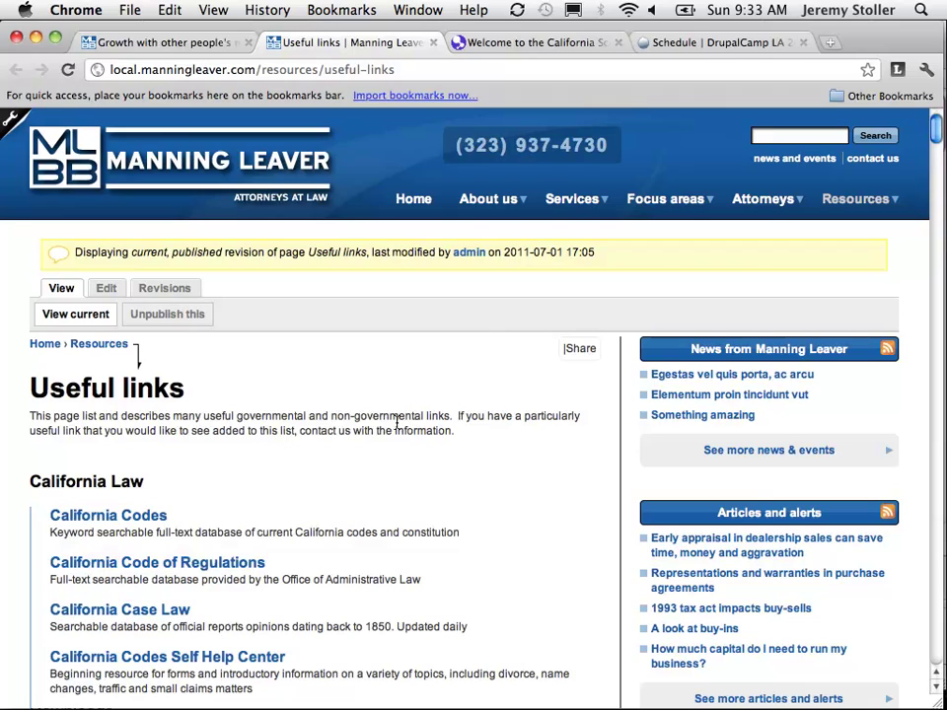
scroll(396, 422, down, 15)
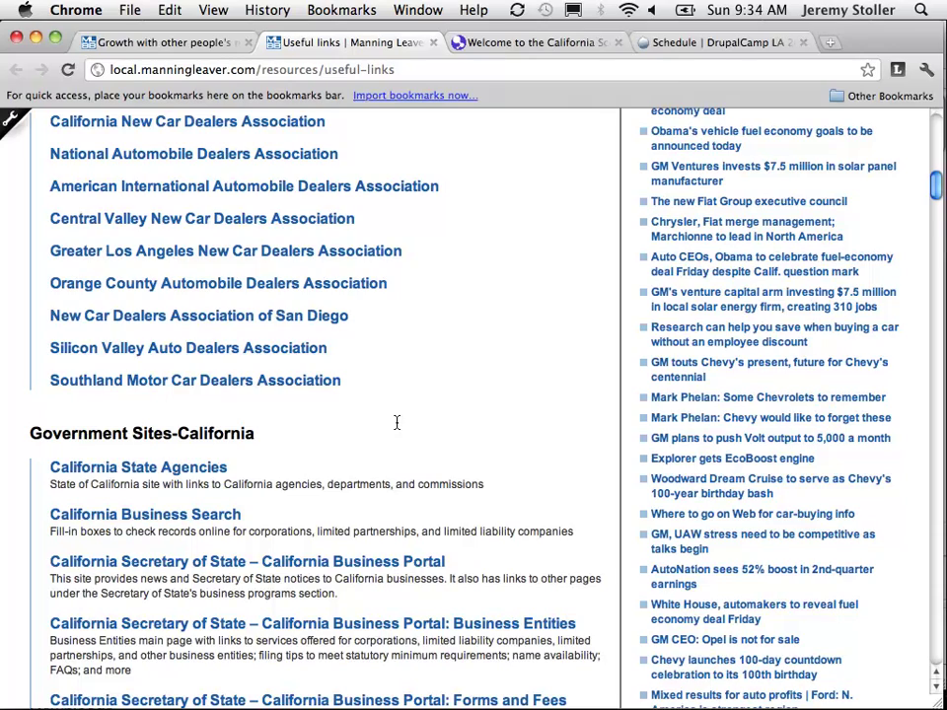
scroll(397, 422, down, 10)
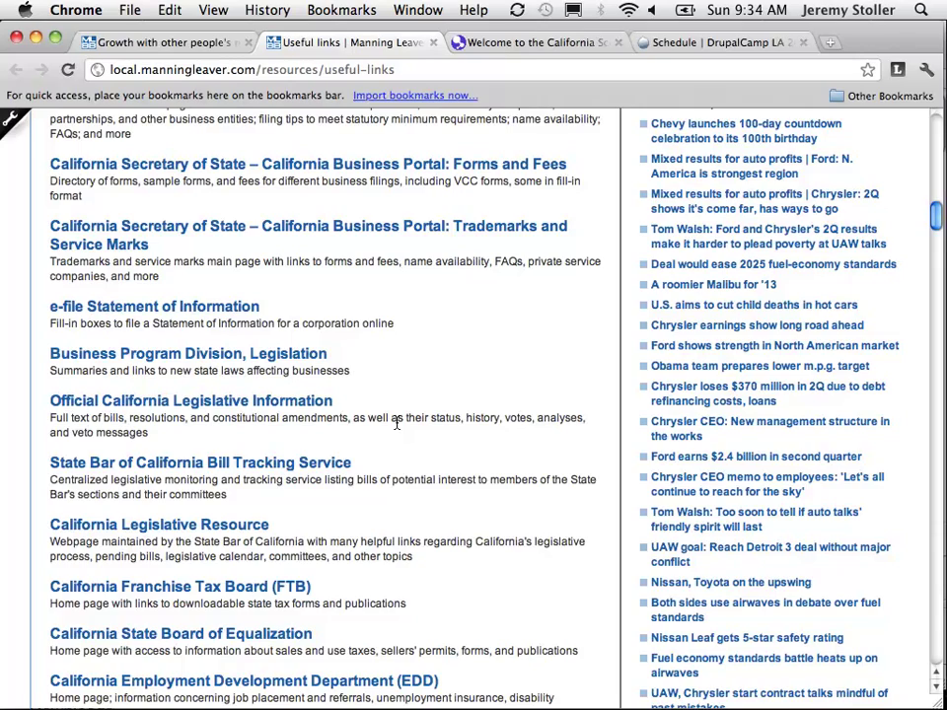
scroll(396, 422, up, 10)
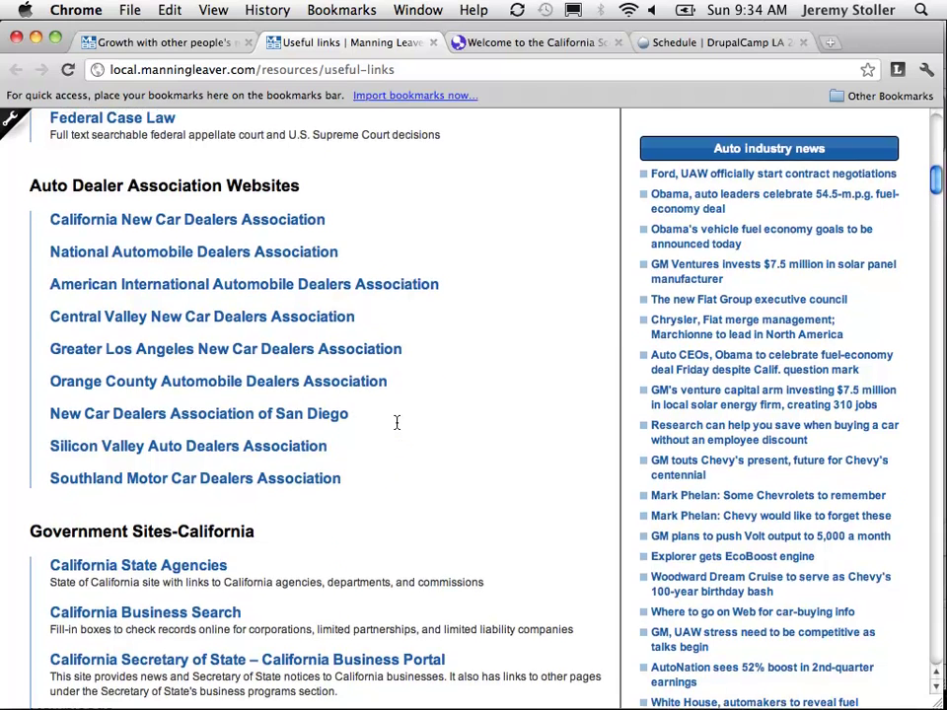
scroll(397, 422, up, 6)
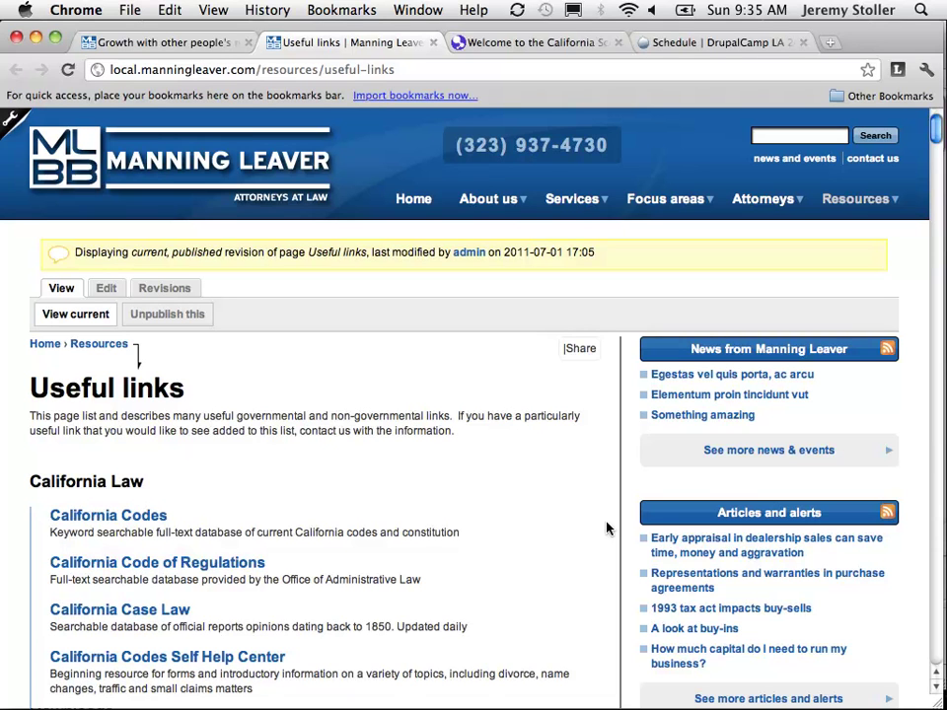
click(170, 40)
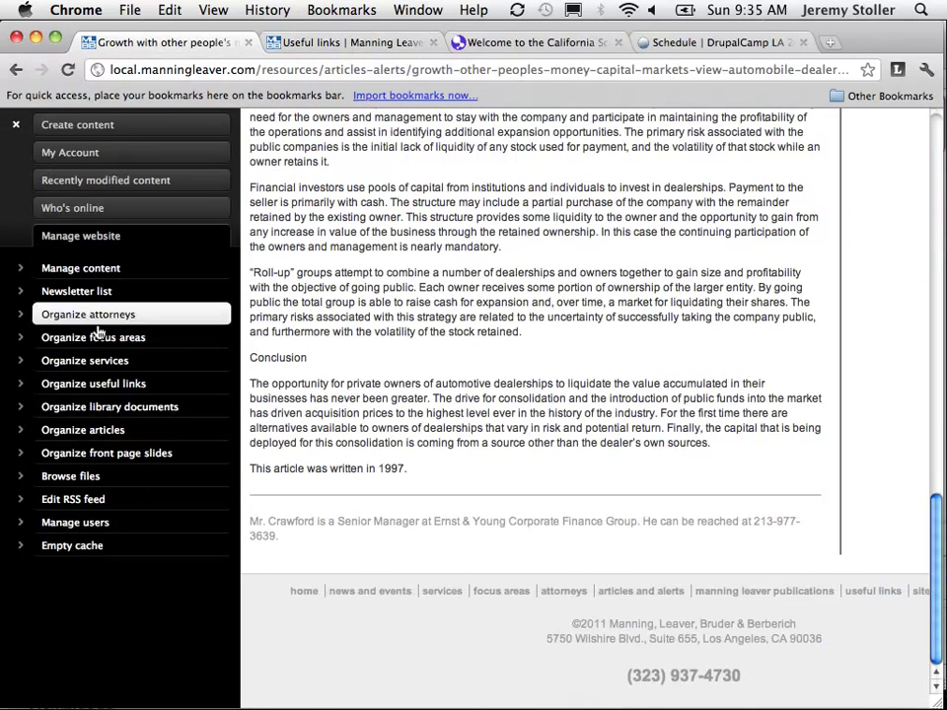
Go to Organize useful links to edit the eight category names
click(88, 394)
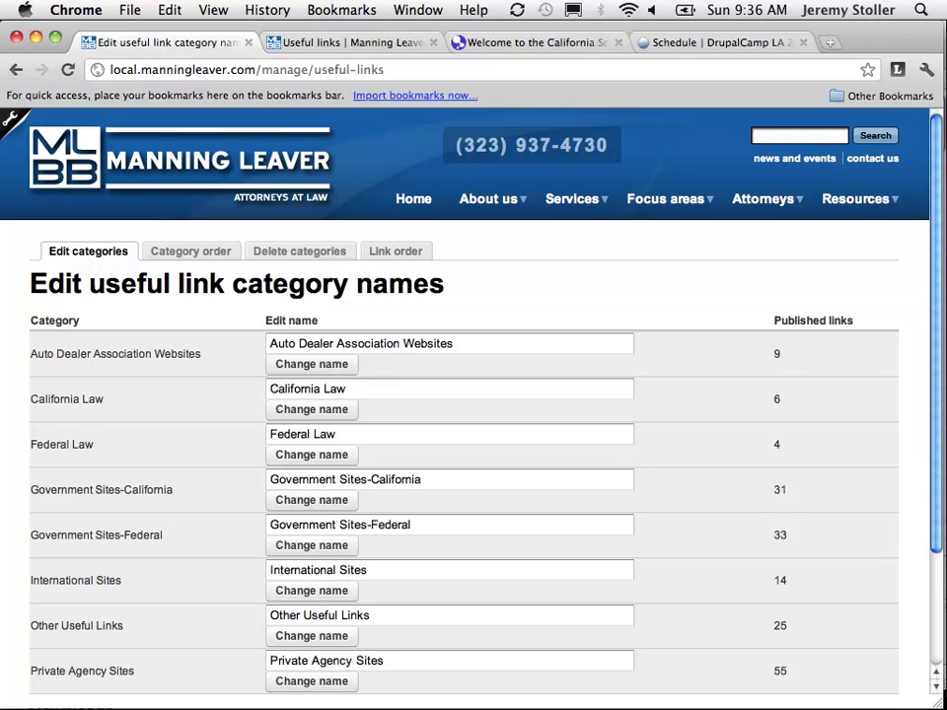
Add an 's' to the California Law category name and save it
click(371, 393)
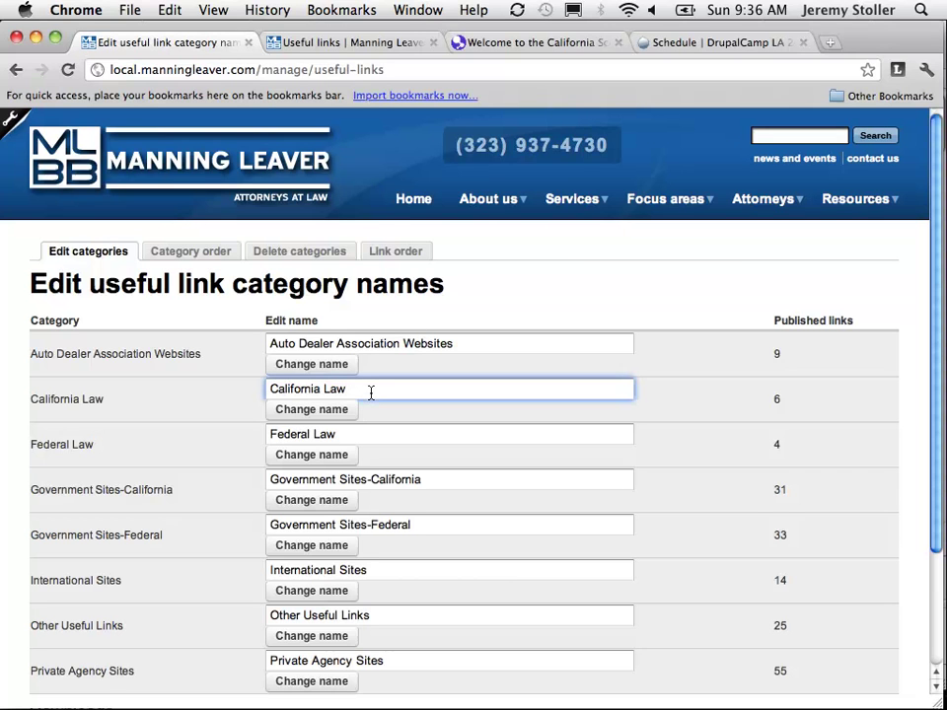
text(s)
click(357, 413)
click(324, 417)
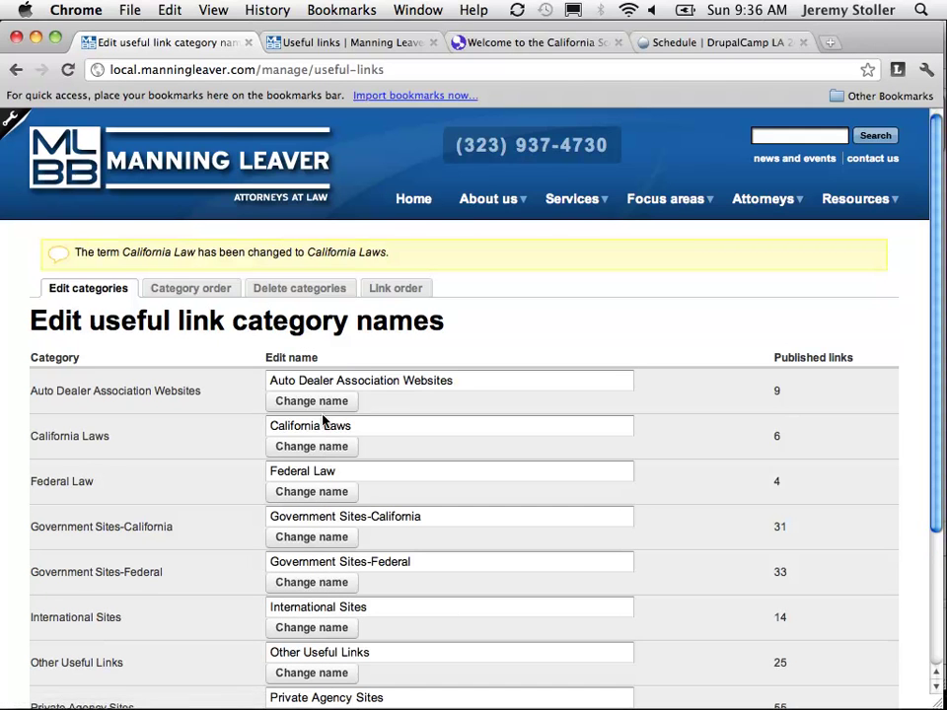
Reload the public Useful links page to confirm the California Laws heading, then return
click(357, 43)
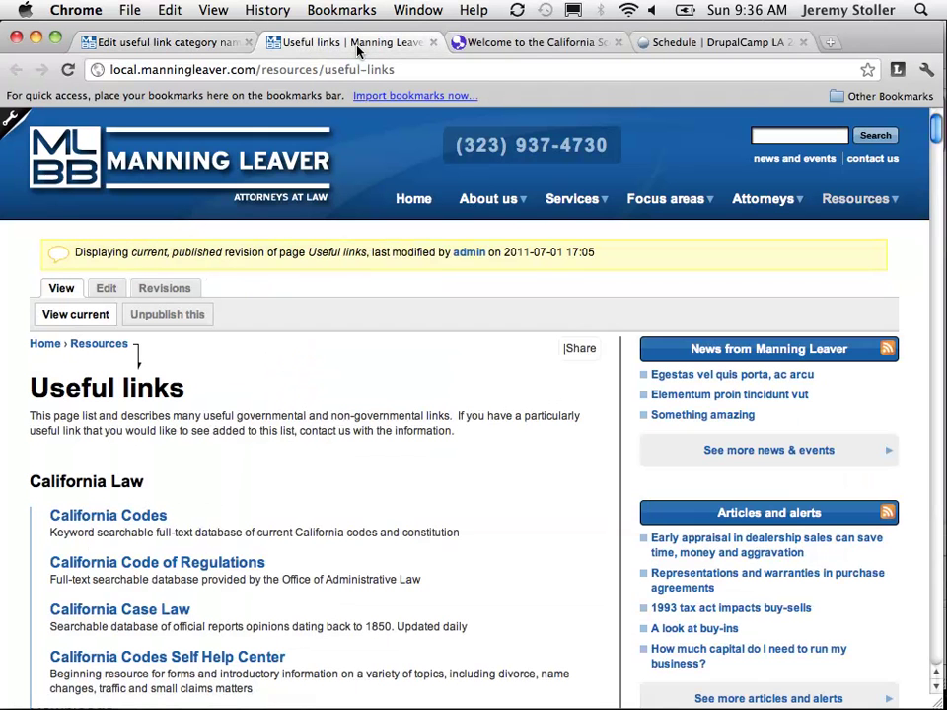
key(super+r)
click(115, 40)
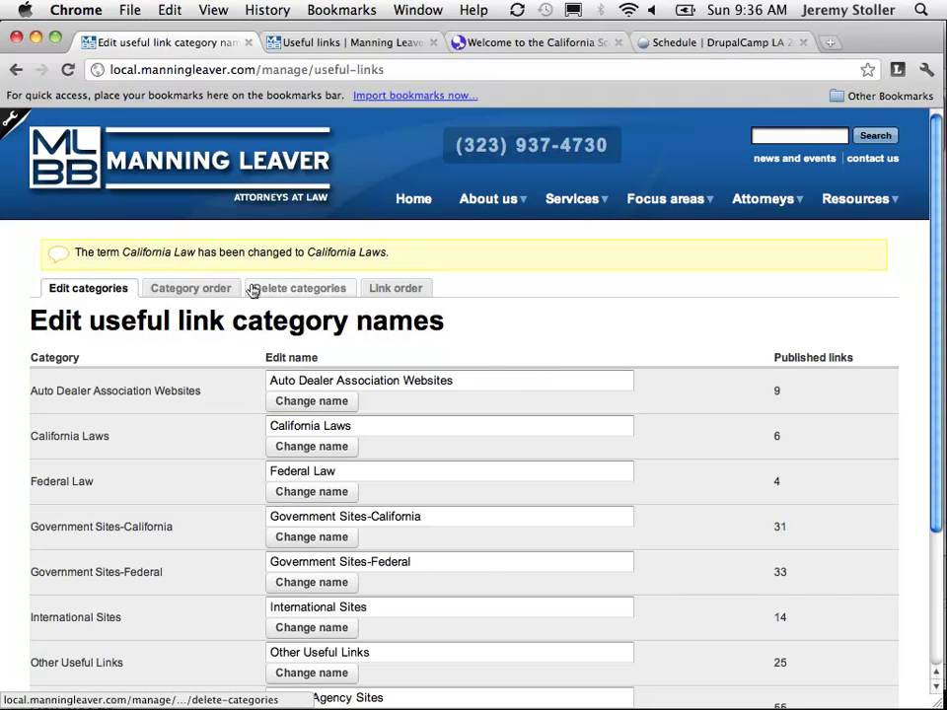
On Category order, drag Federal Law above California Laws and save the order
click(180, 296)
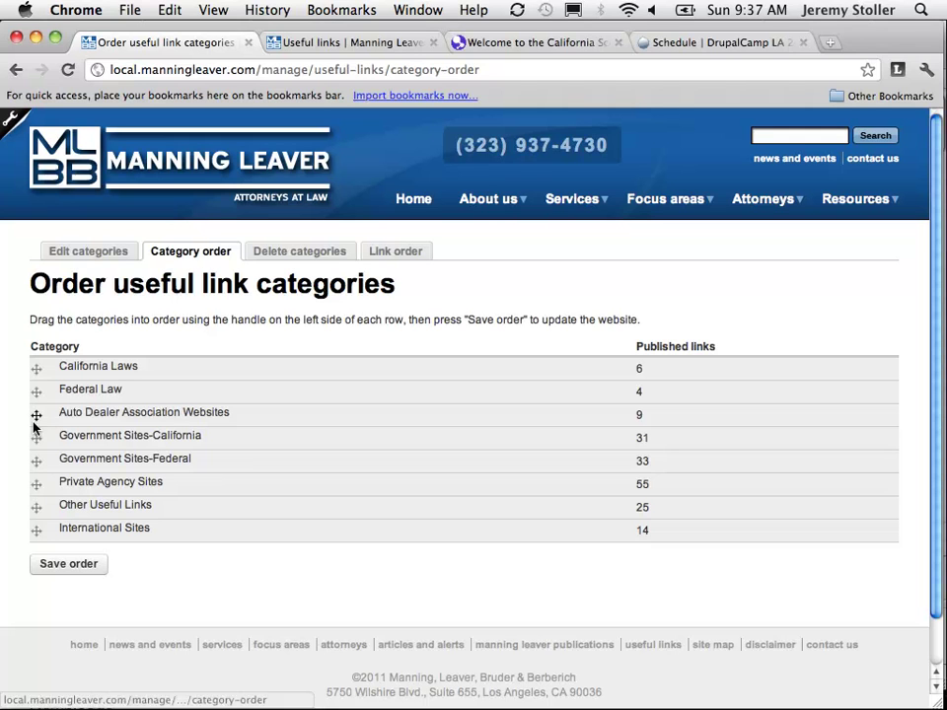
drag(37, 389, 37, 368)
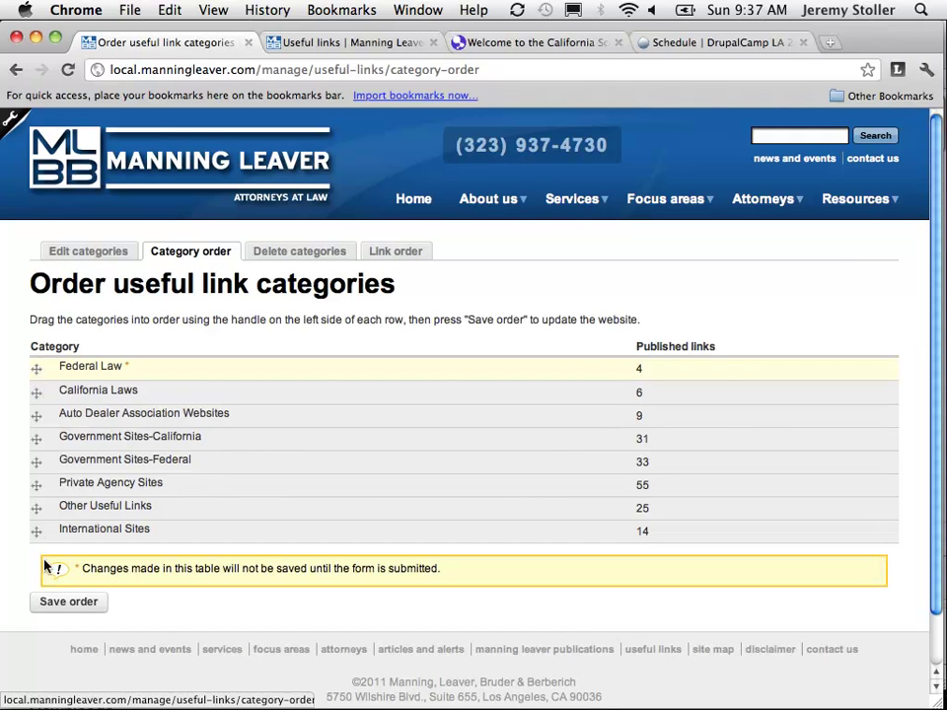
click(33, 608)
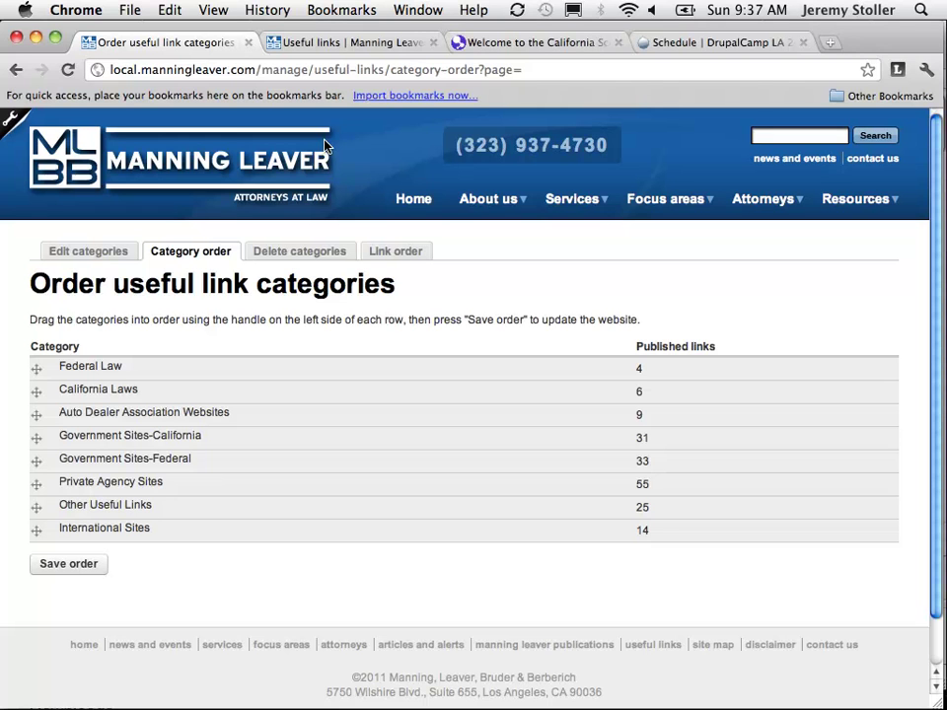
Reload the Useful links page to confirm Federal Law is first, then go to Delete categories
click(359, 44)
key(super+r)
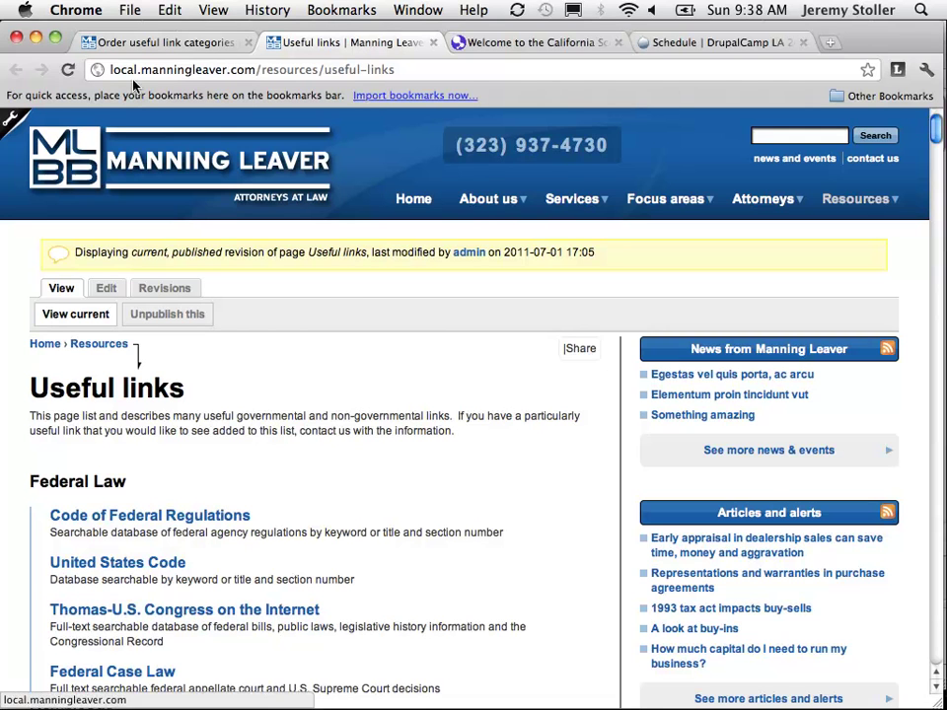
click(127, 39)
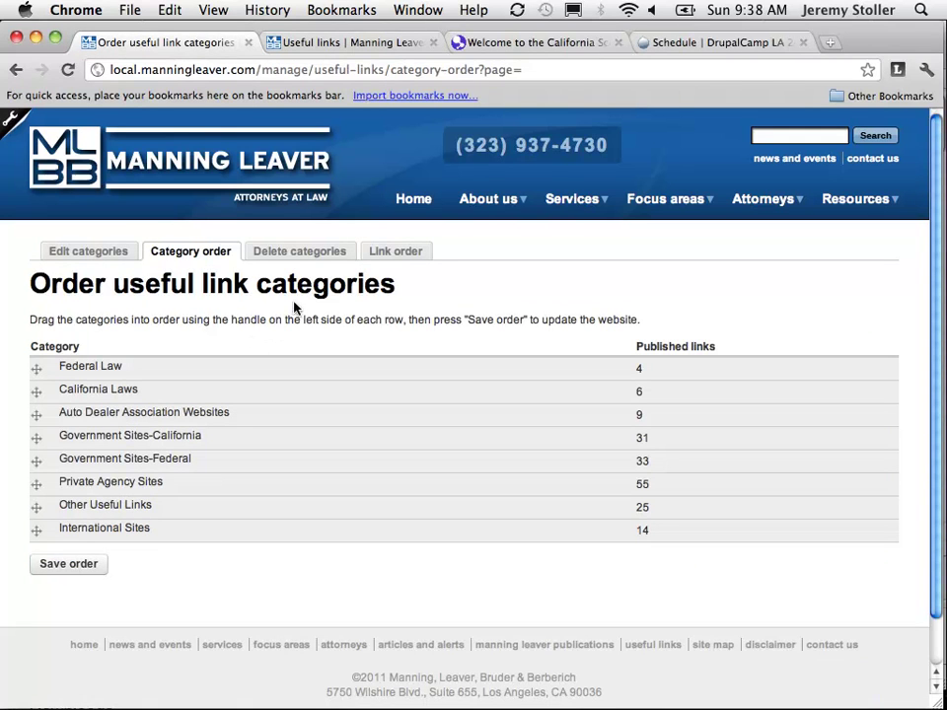
click(299, 259)
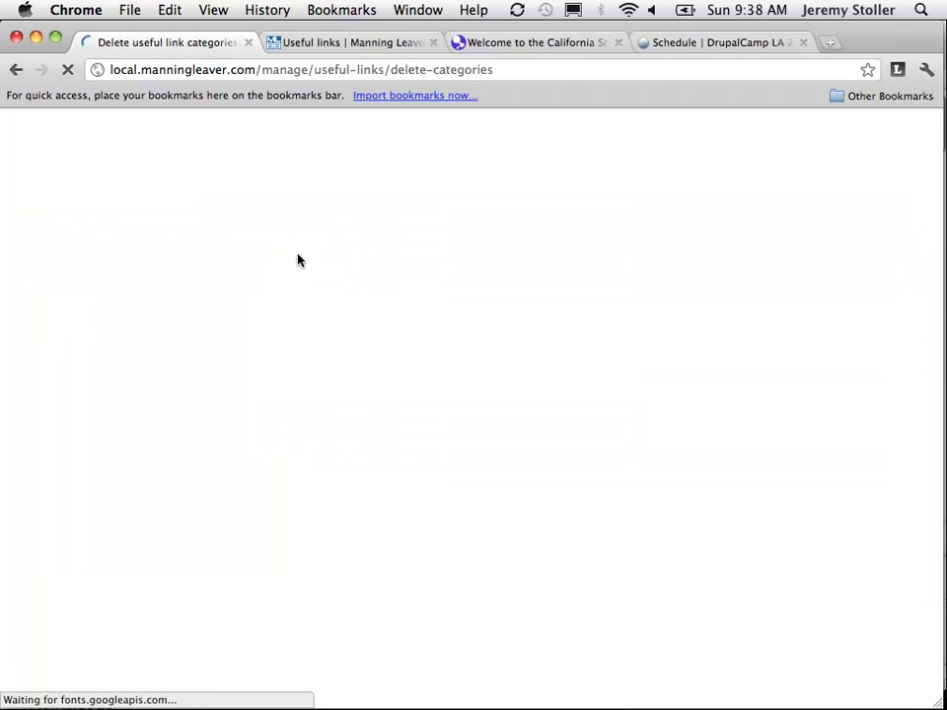
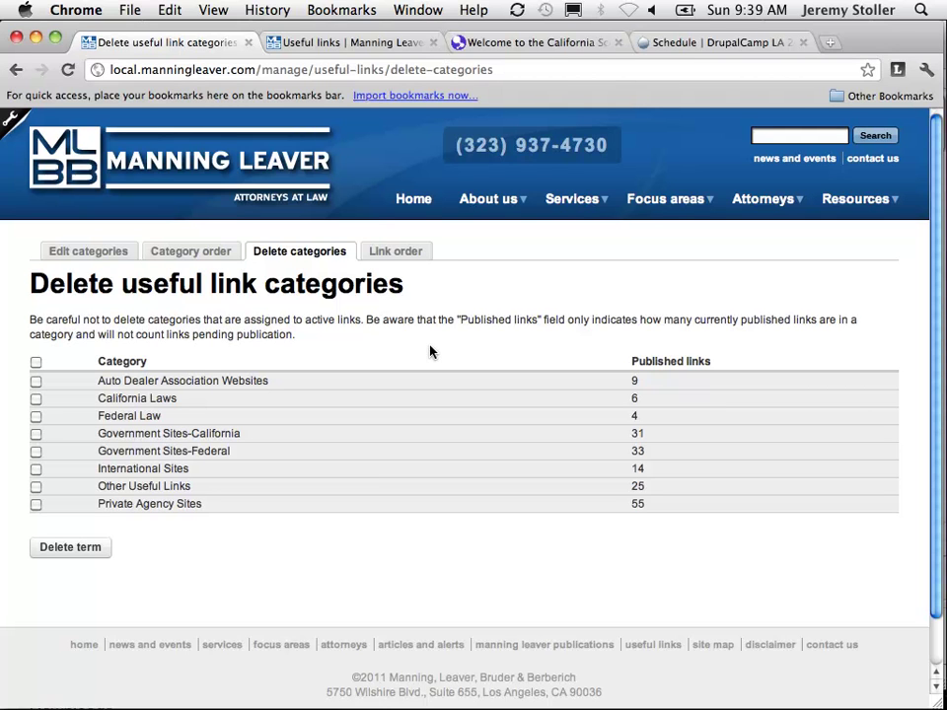
click(37, 416)
click(36, 415)
In the California Laws link order, drag California Code of Regulations above California Codes
click(408, 254)
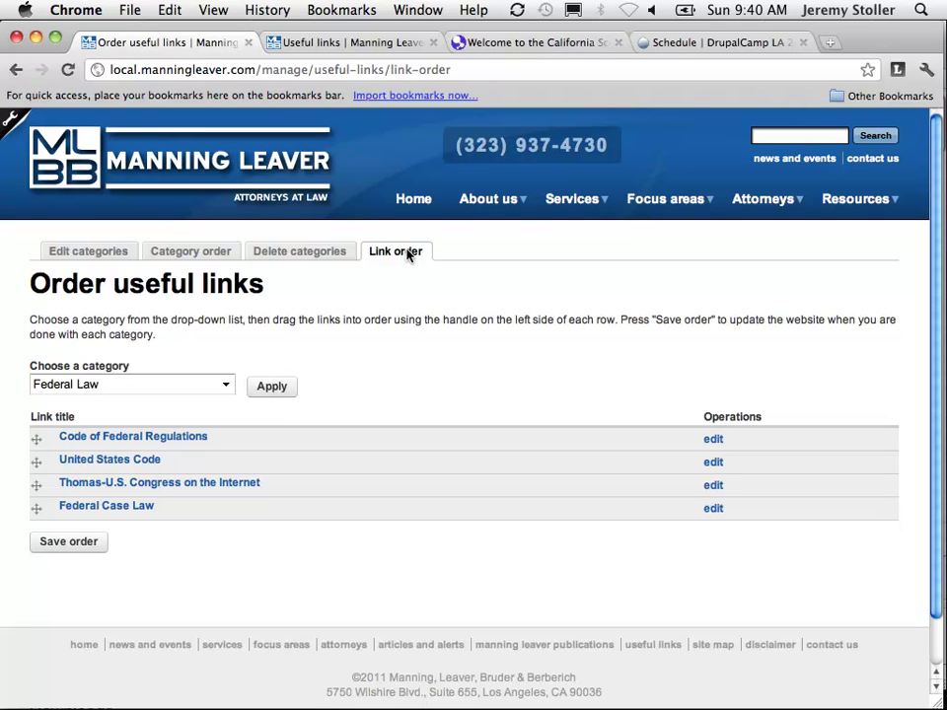
click(228, 385)
click(222, 398)
click(271, 390)
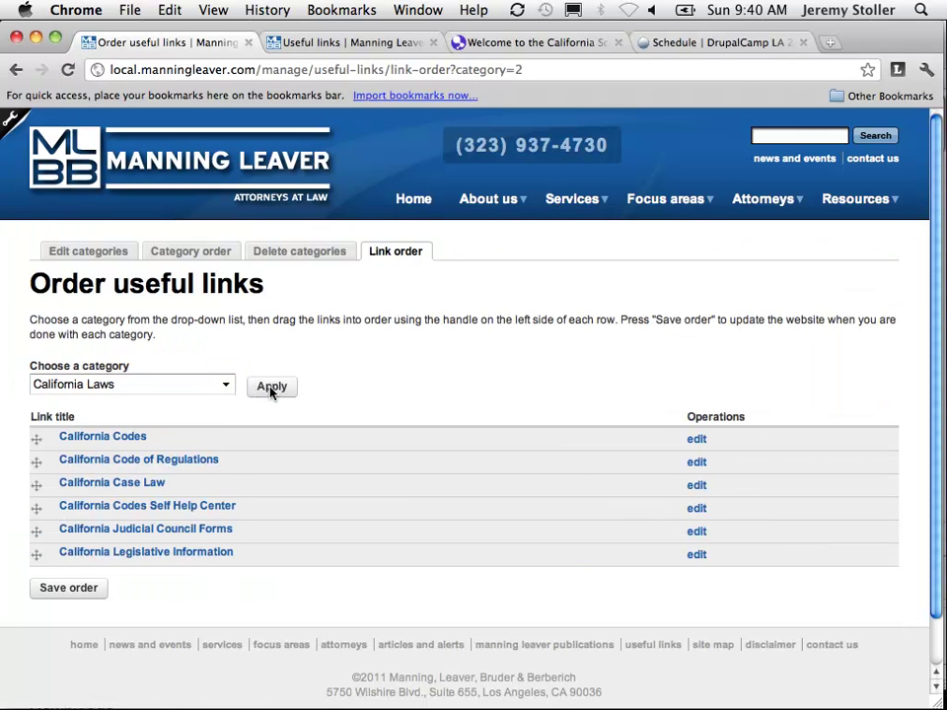
drag(35, 464, 38, 434)
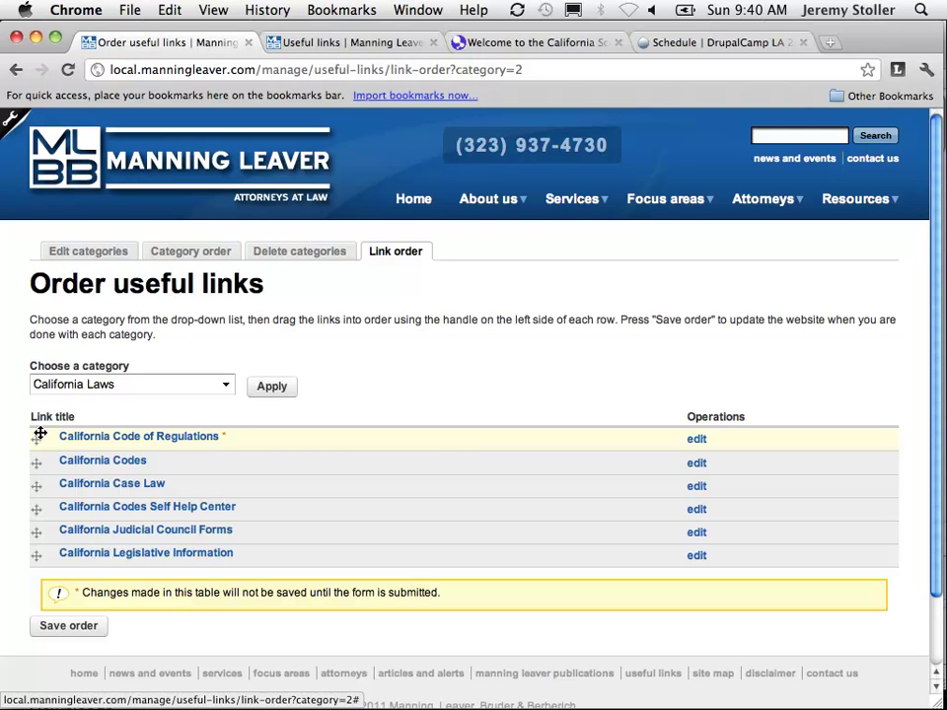
click(12, 123)
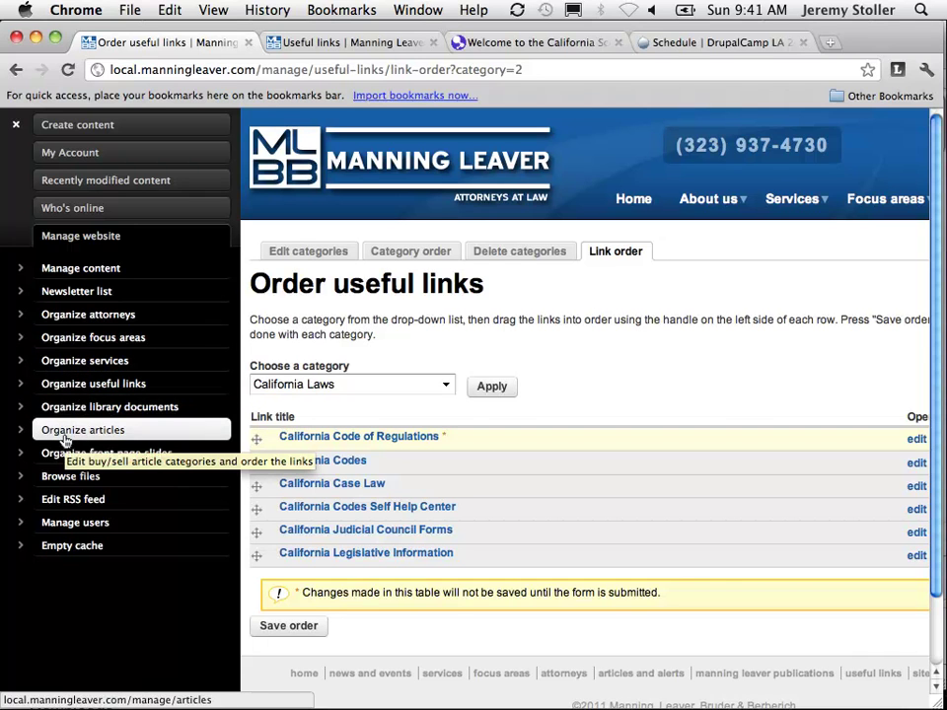
Go from Organize services to the Order attorneys page listing the partners
click(99, 360)
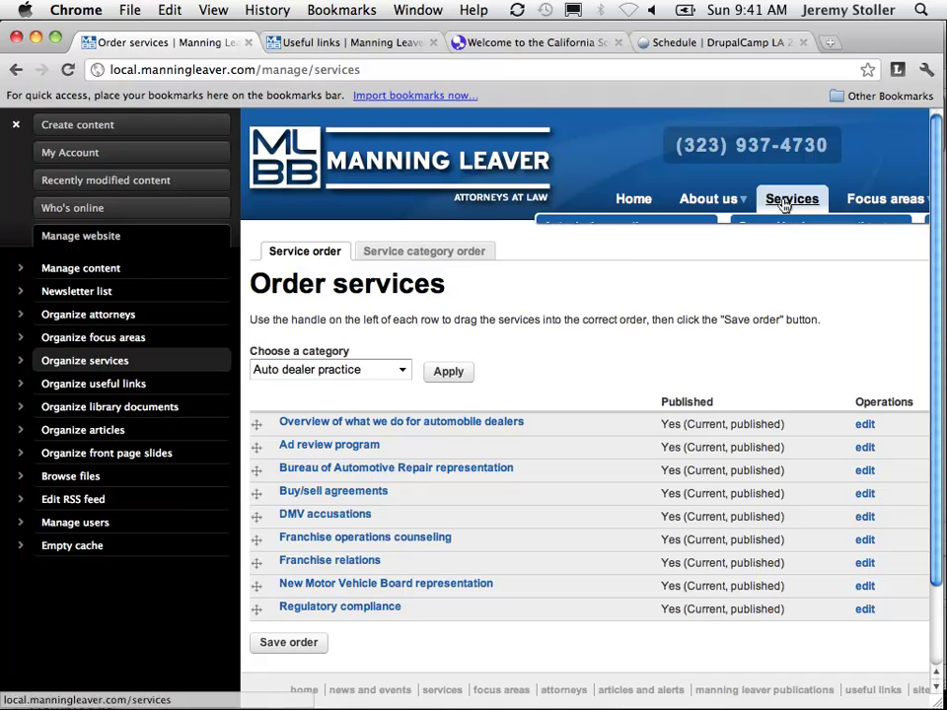
mouse_move(784, 202)
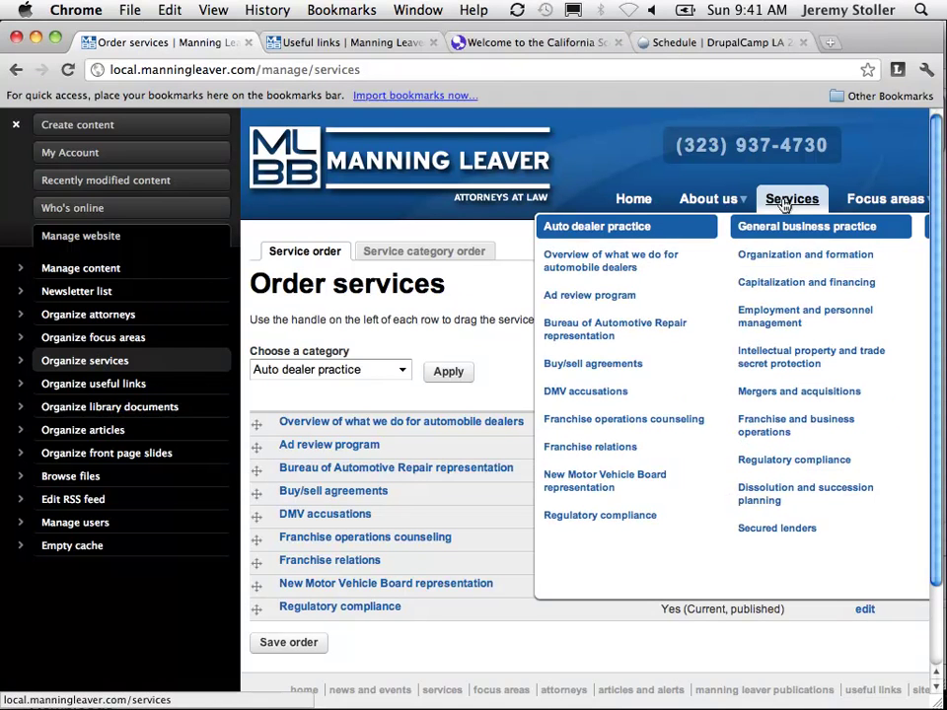
click(120, 320)
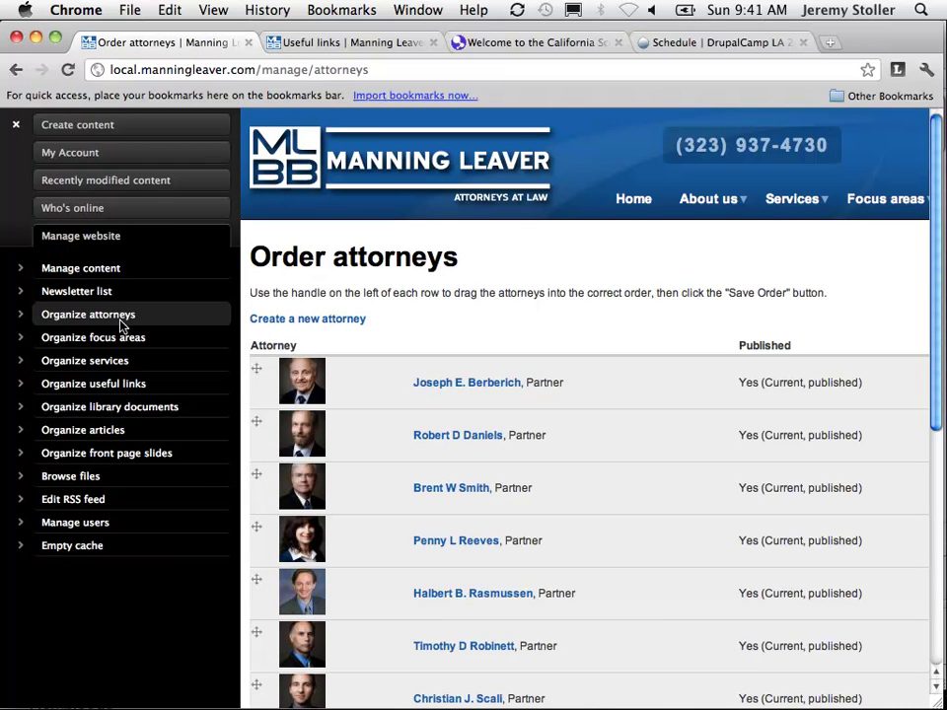
Move the first partner below the second and save the attorney order
drag(259, 369, 259, 422)
scroll(520, 505, down, 5)
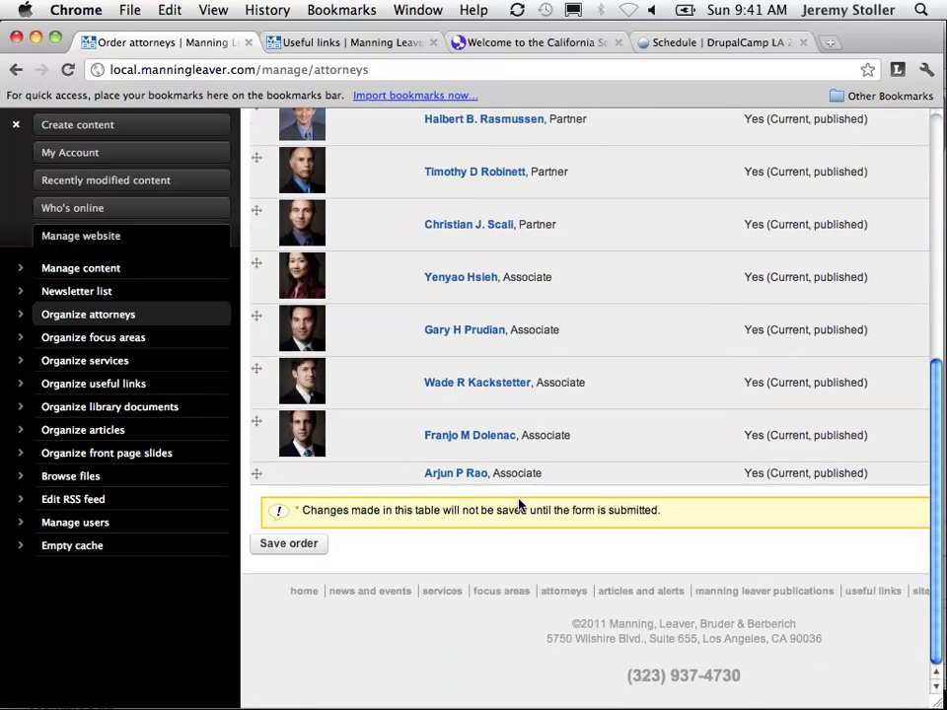
click(284, 544)
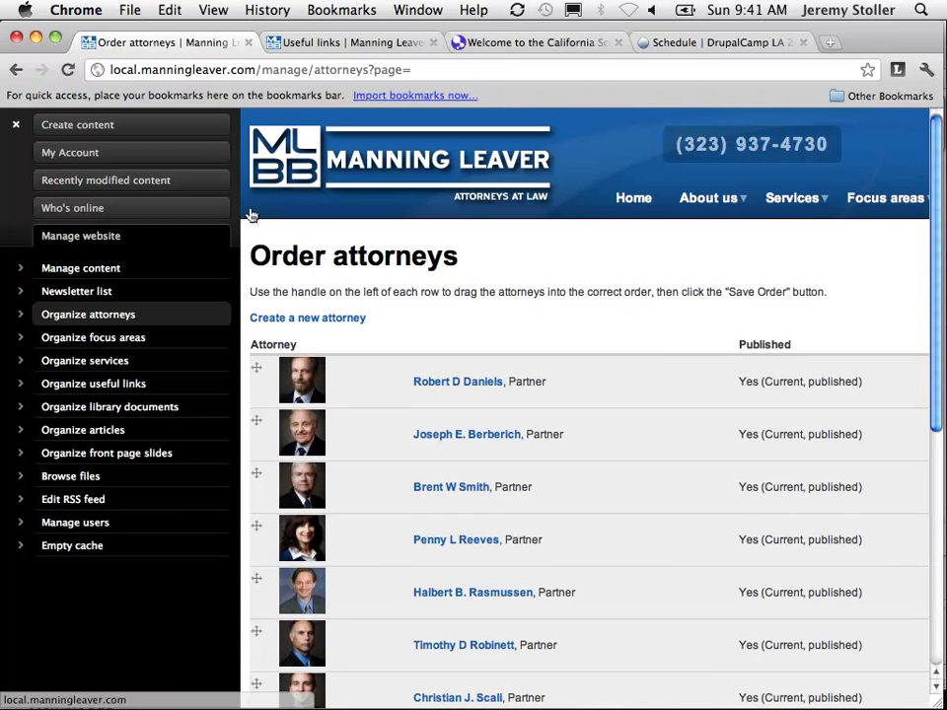
Check the new order on the public Attorneys page, then open Manage content
click(16, 124)
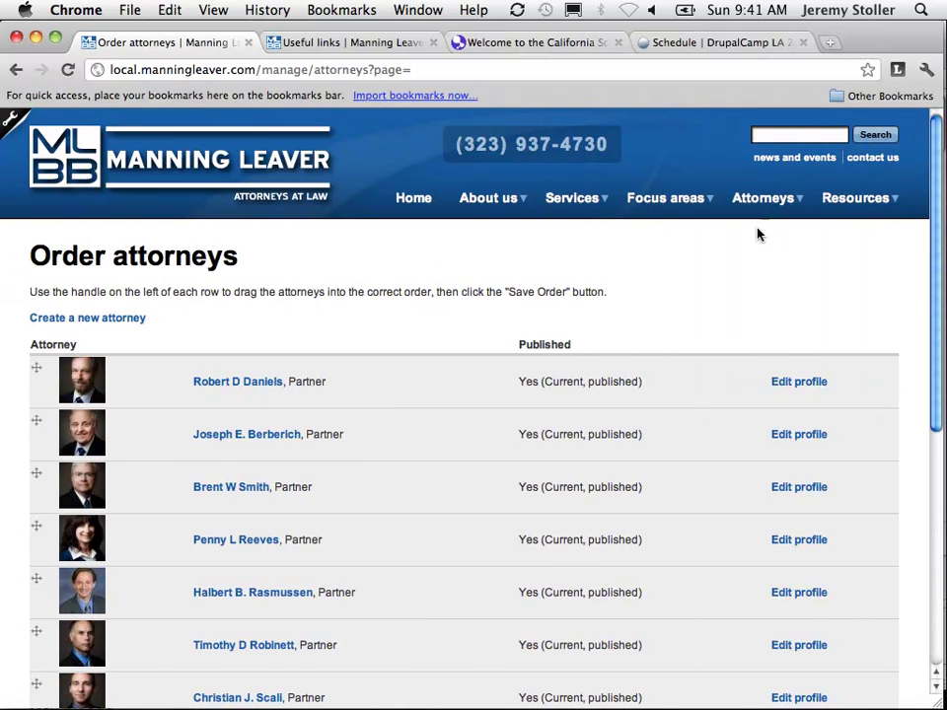
mouse_move(760, 193)
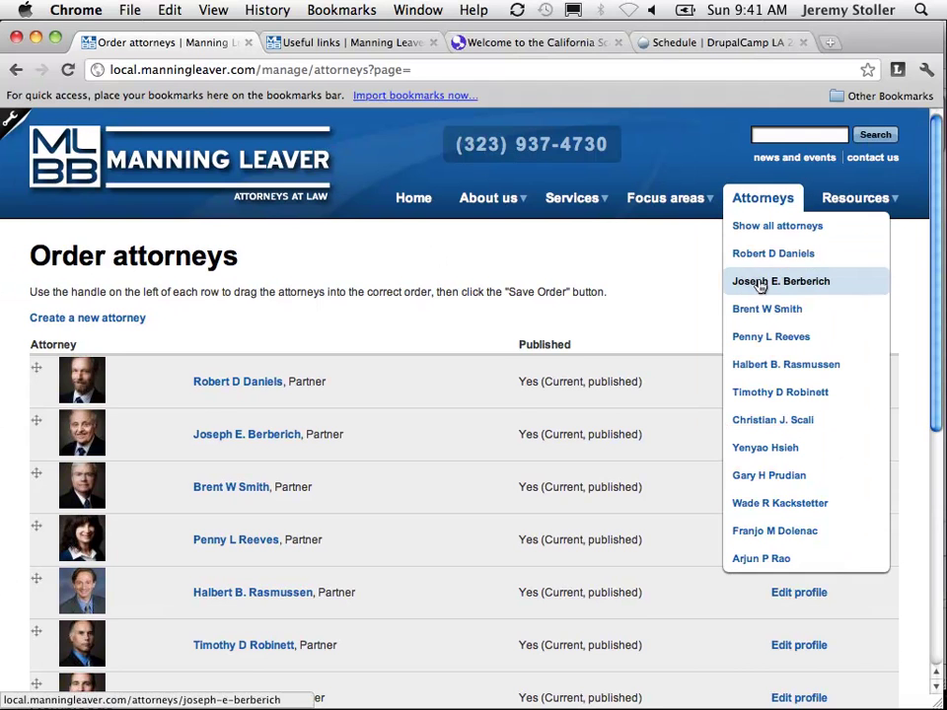
click(760, 209)
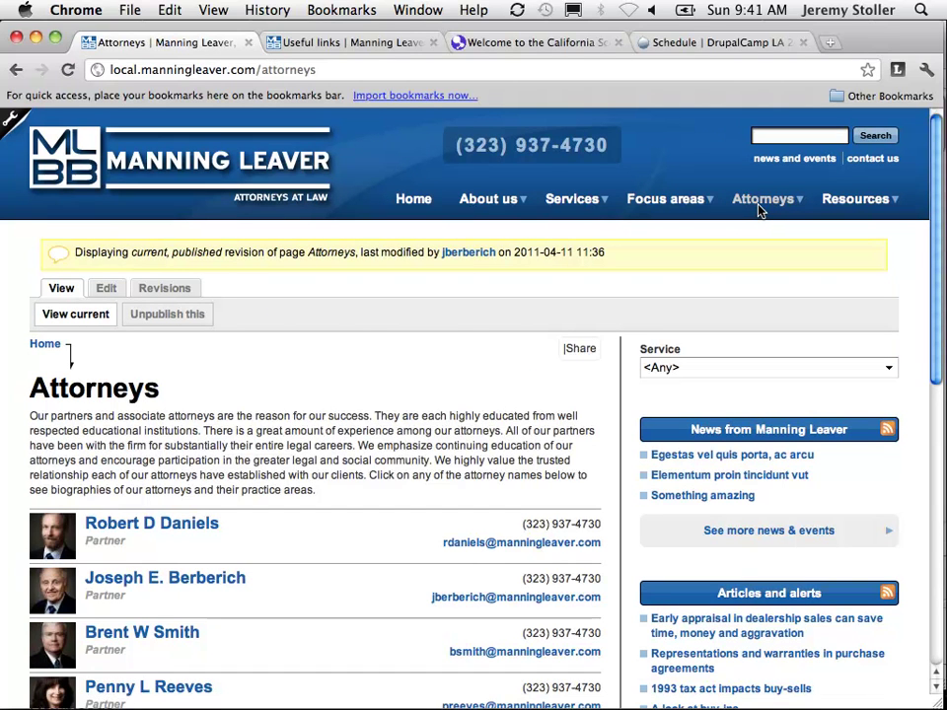
click(12, 121)
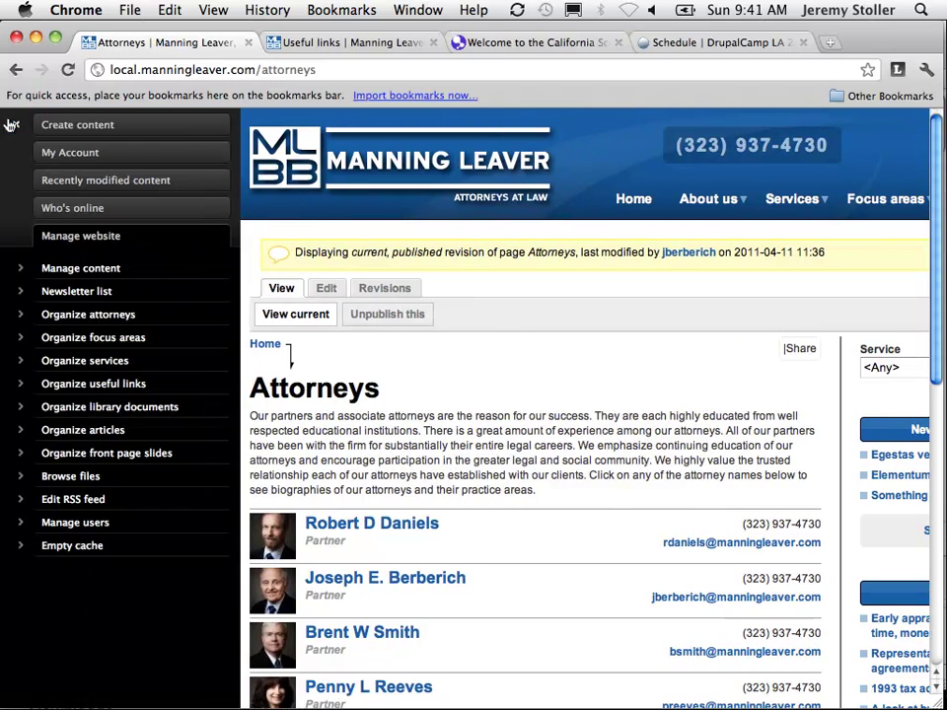
click(62, 271)
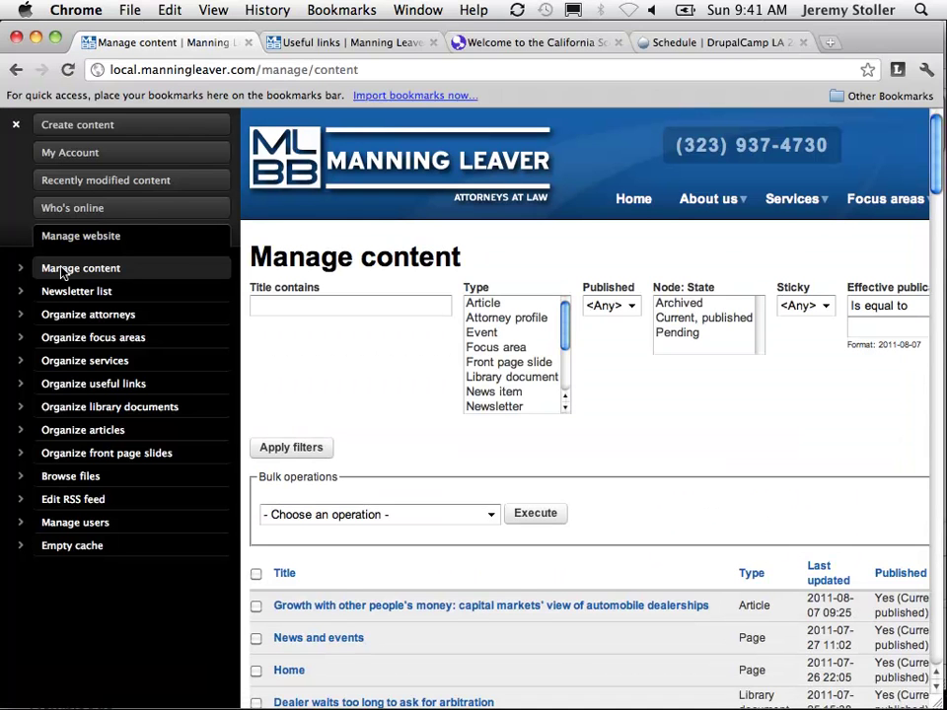
Tick the News and events and Home pages and review the Bulk operations choices
click(16, 124)
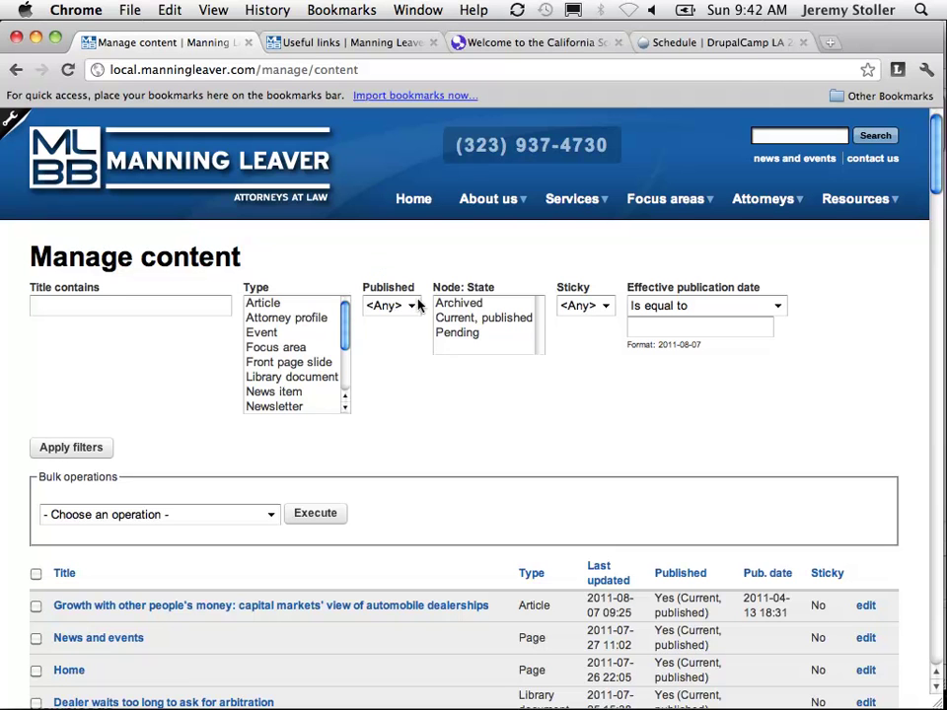
scroll(435, 374, down, 3)
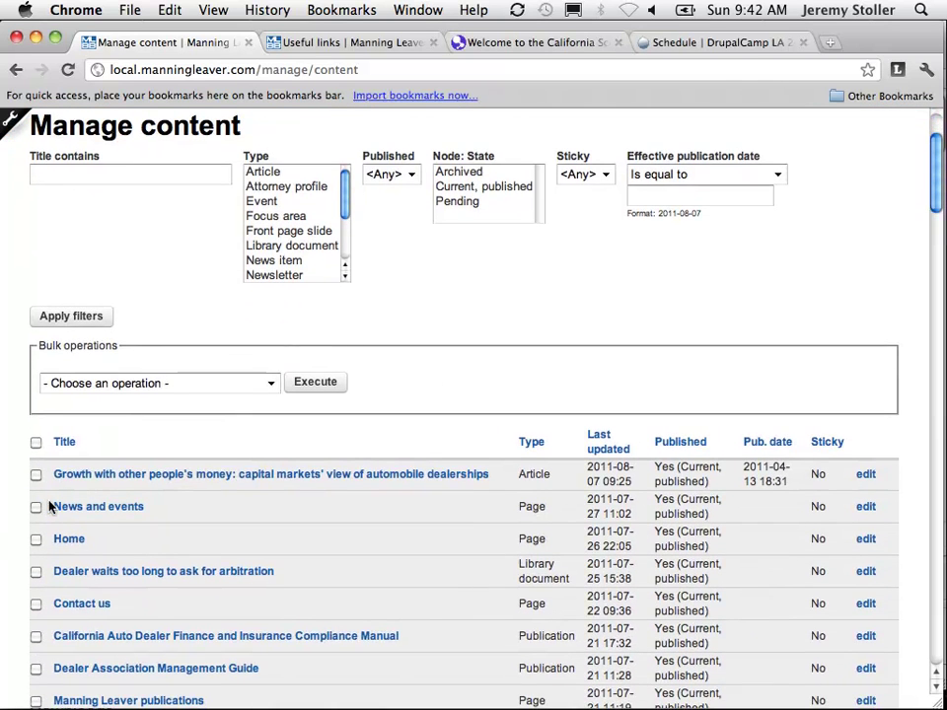
click(36, 507)
click(37, 539)
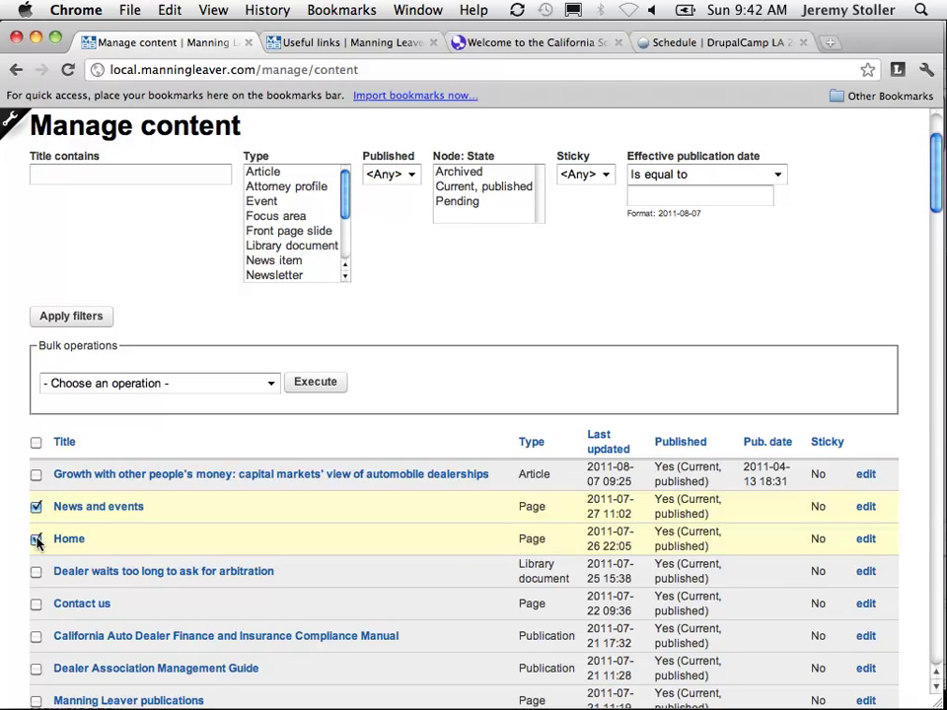
click(273, 384)
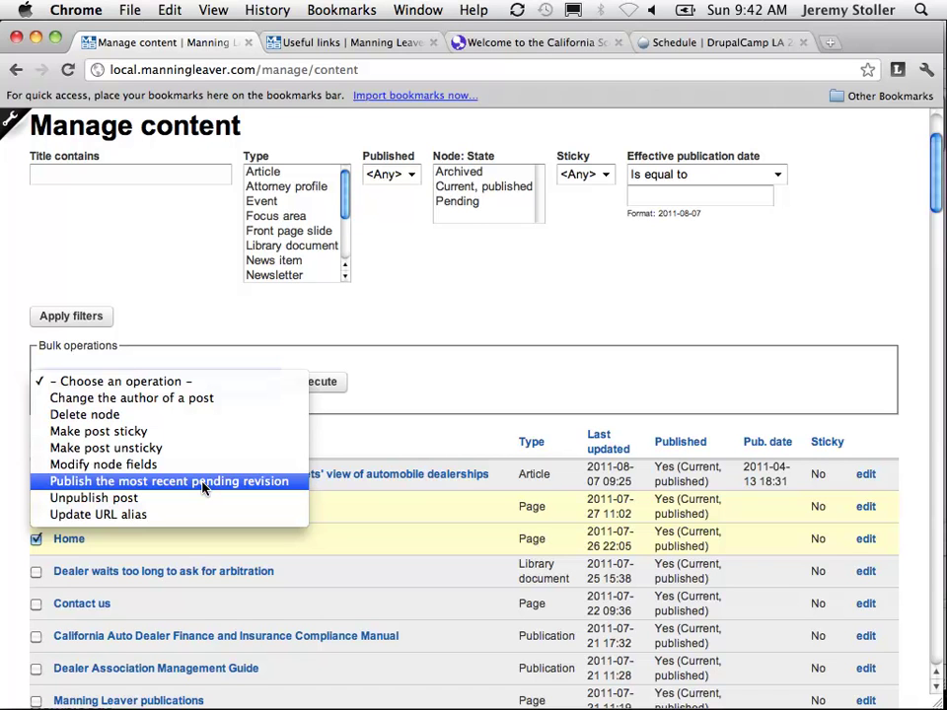
click(454, 296)
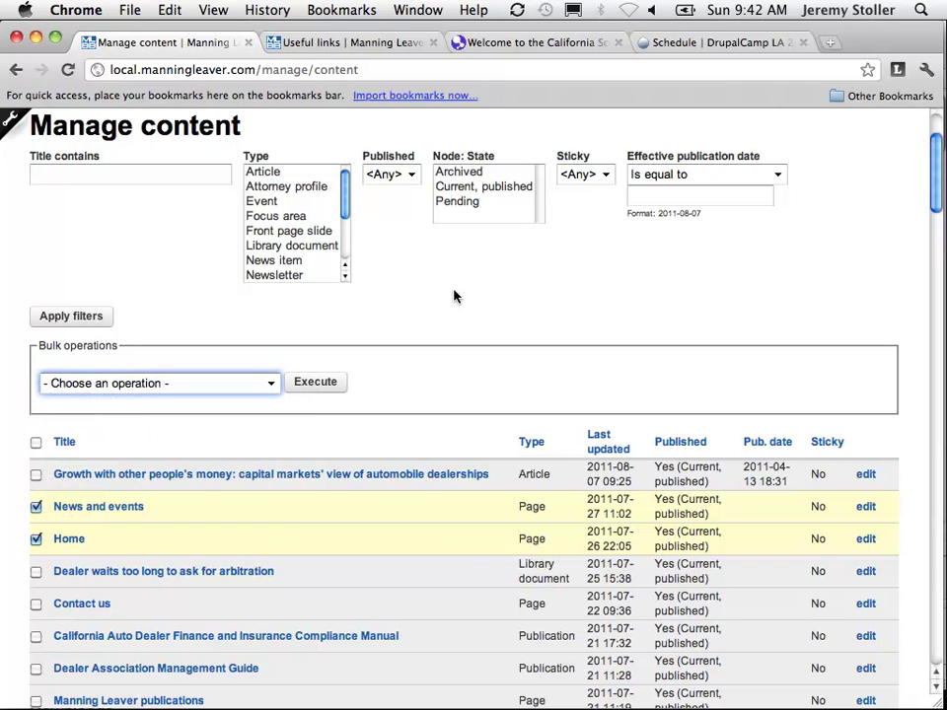
click(6, 124)
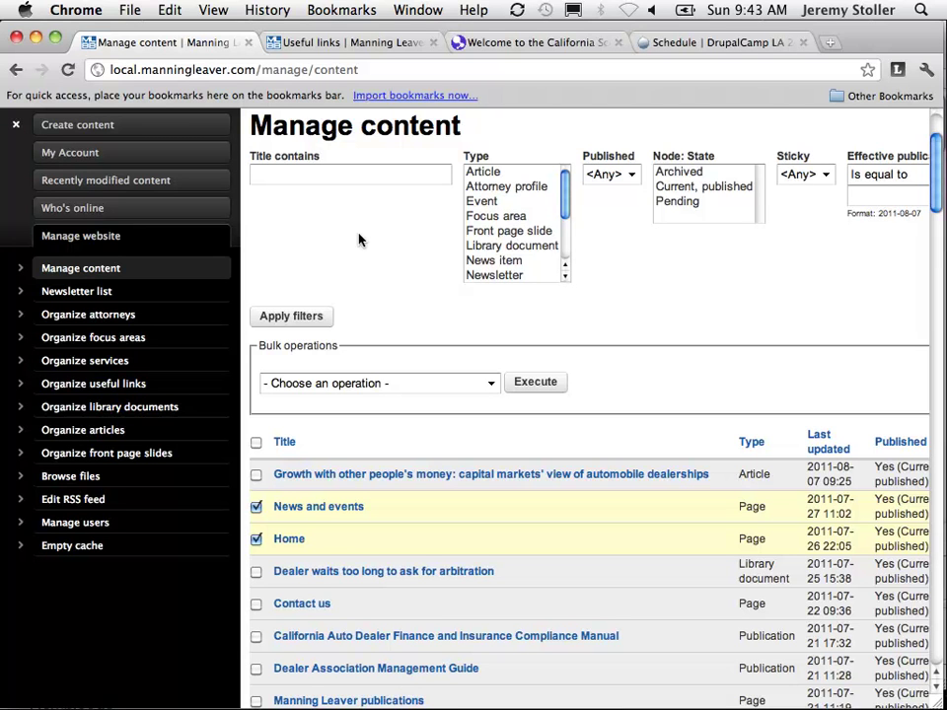
click(16, 124)
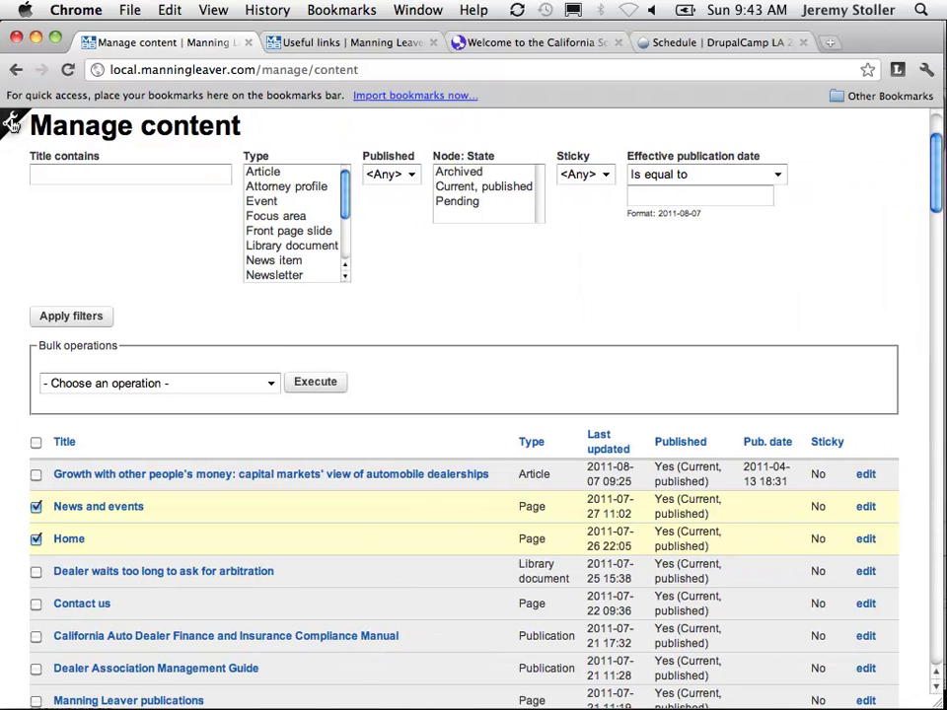
Close Useful links, view Exhibits & Imax > IMAX Theater, then show the Node State Diagram slide
click(498, 45)
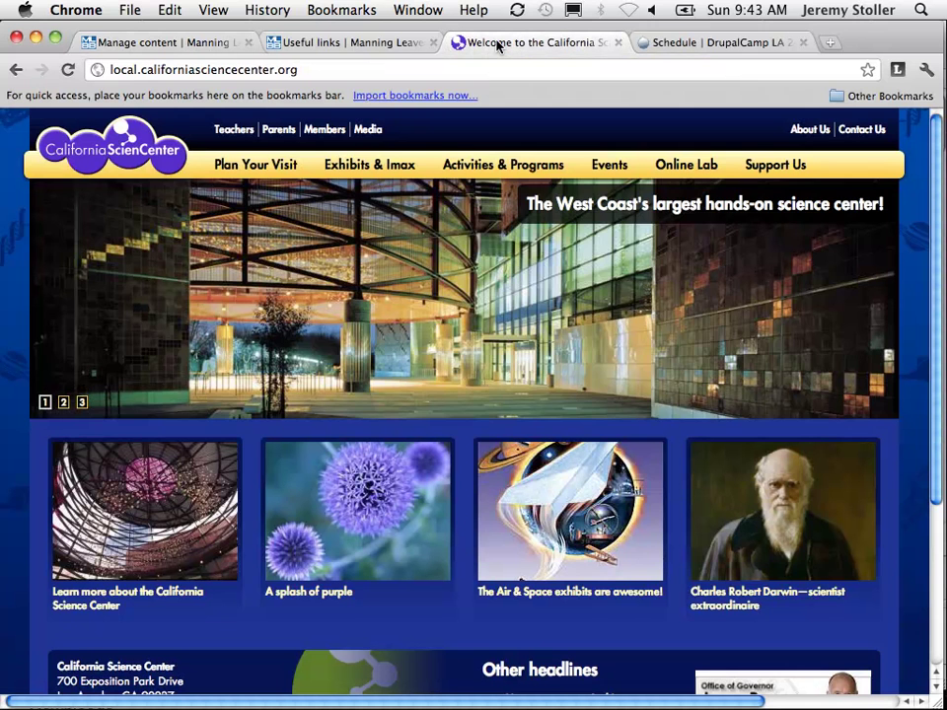
click(431, 42)
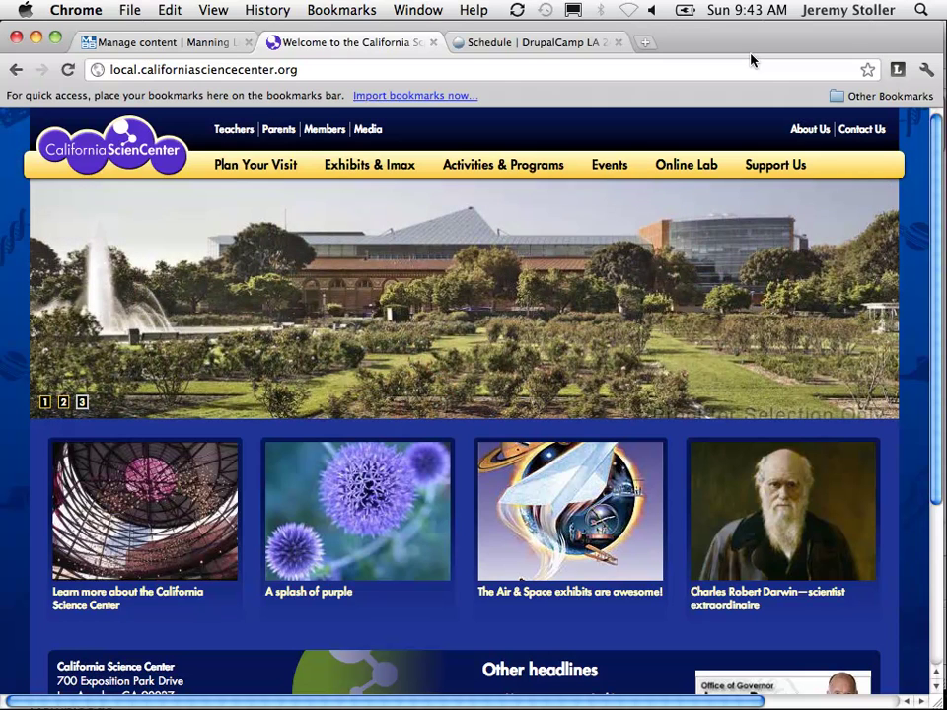
mouse_move(367, 183)
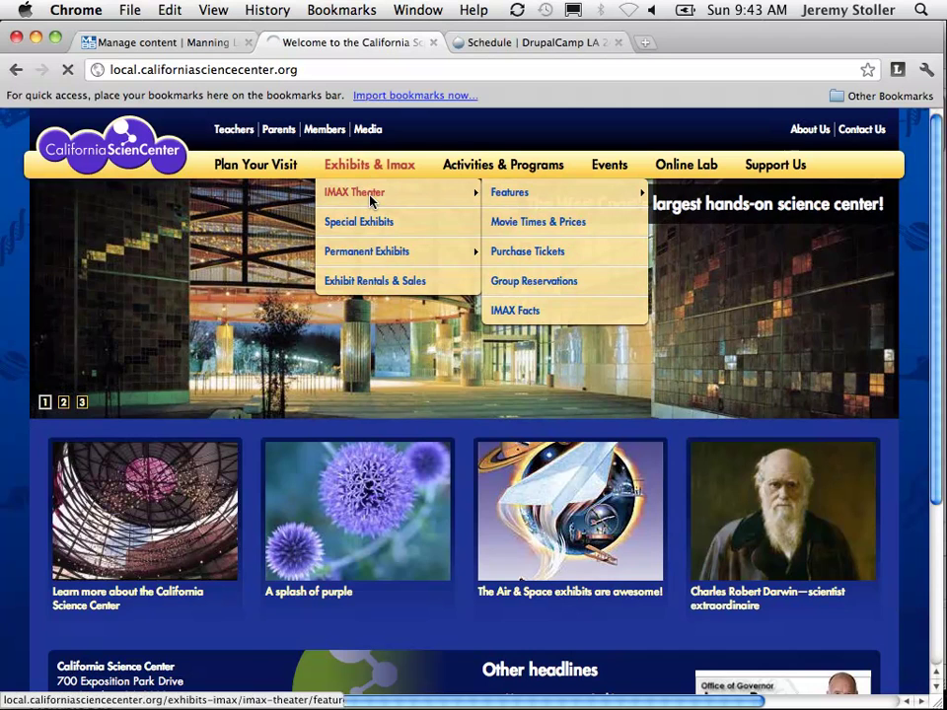
click(371, 199)
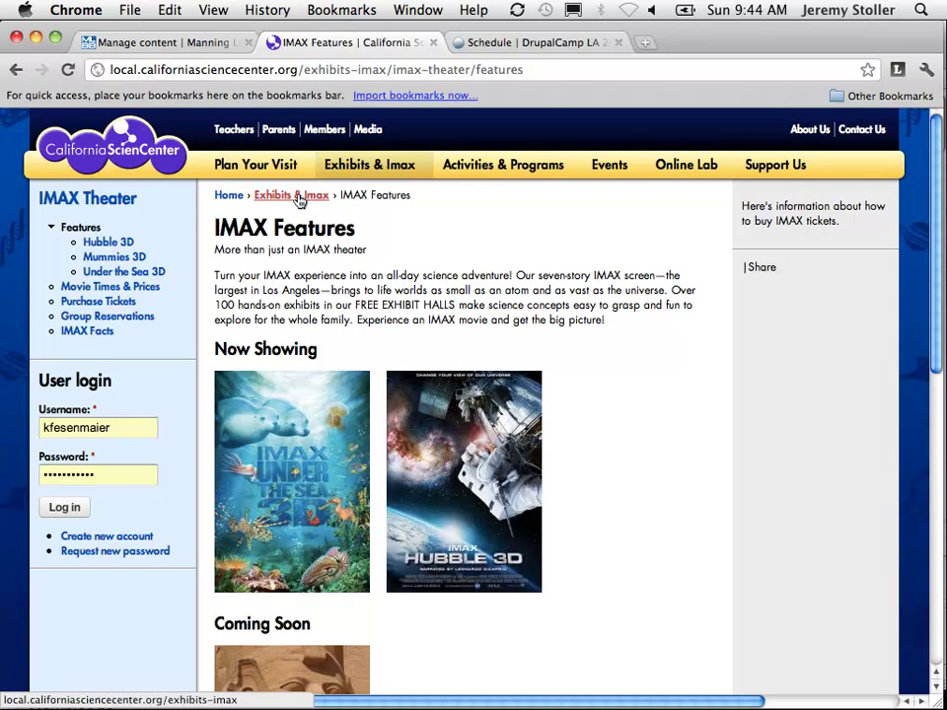
key(super+Tab)
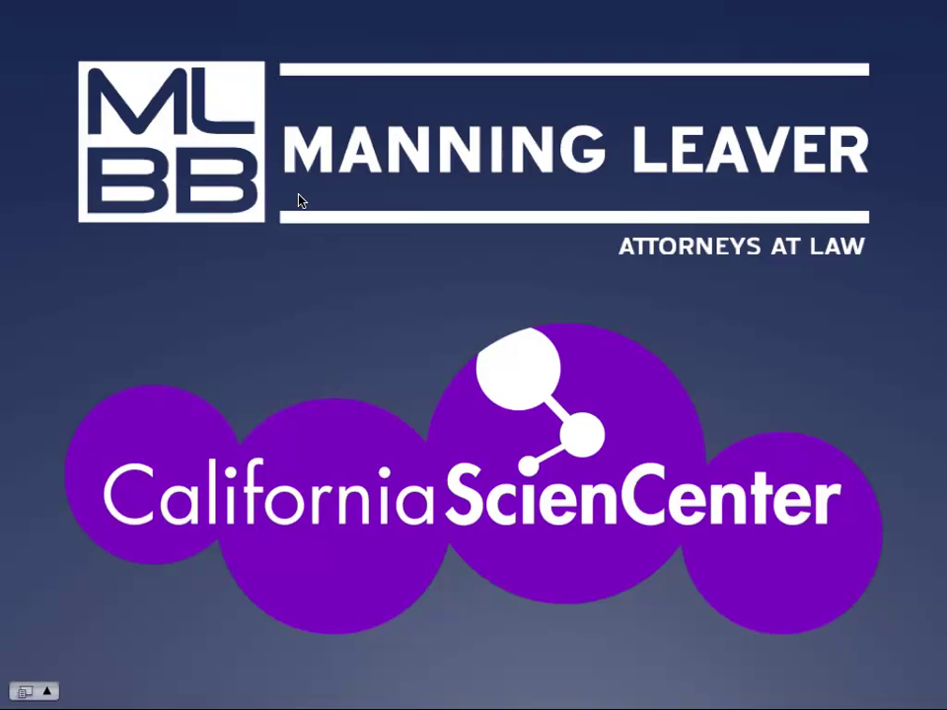
key(Right)
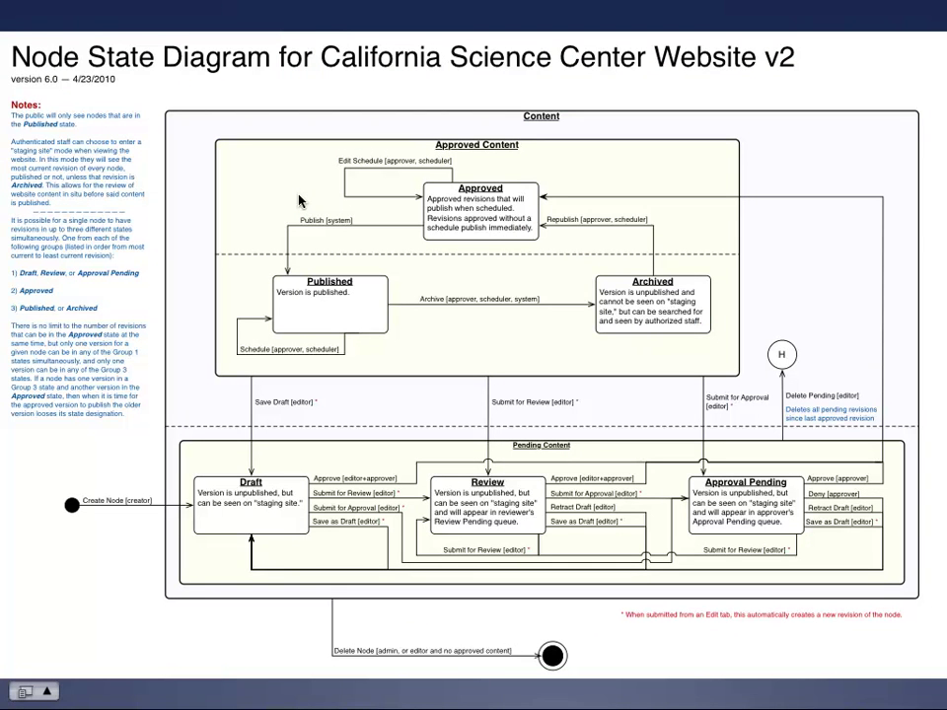
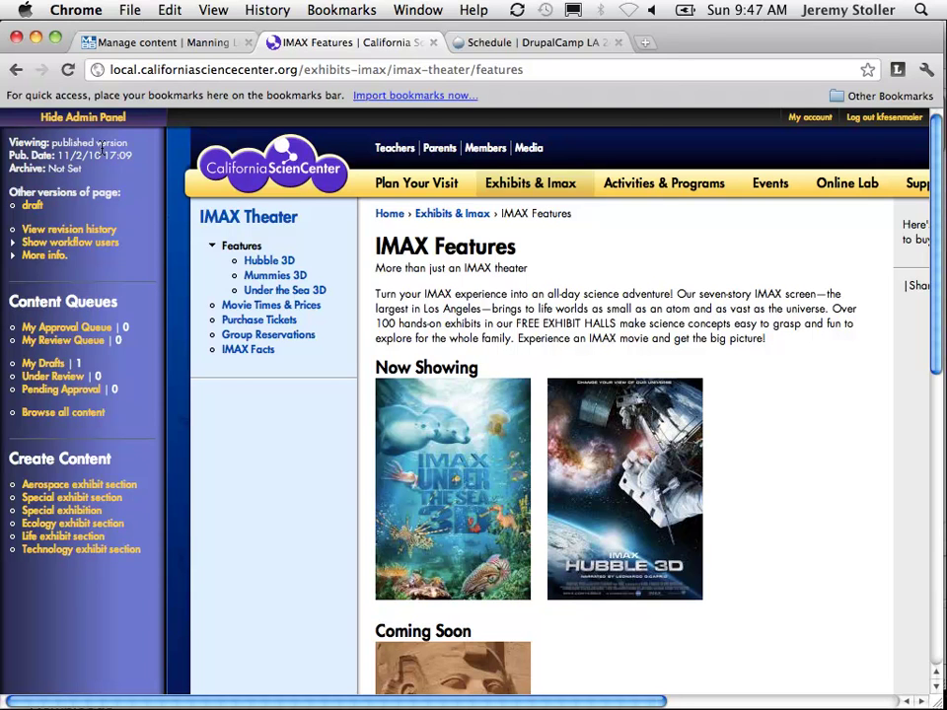
View the IMAX Features draft, then go to Permanent Exhibits > Air & Space and scroll to Highlights
click(34, 205)
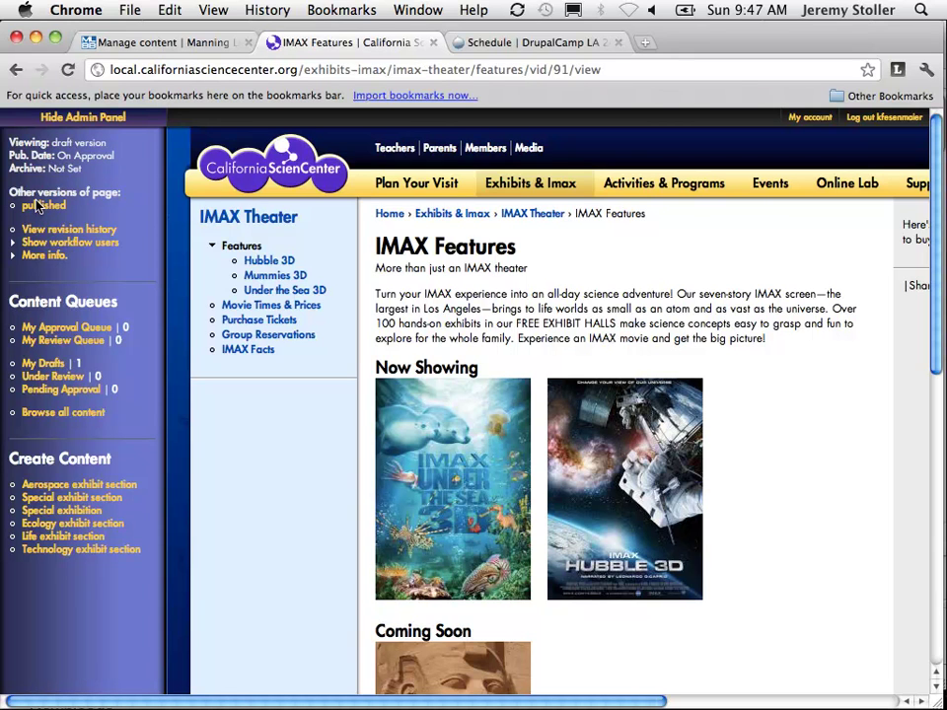
mouse_move(540, 186)
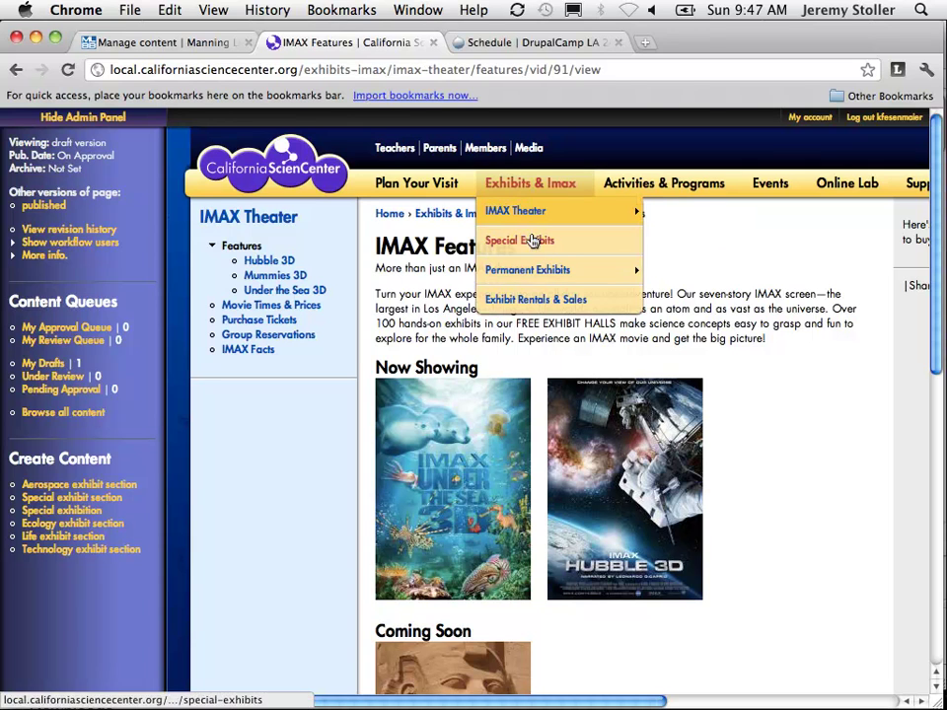
mouse_move(533, 270)
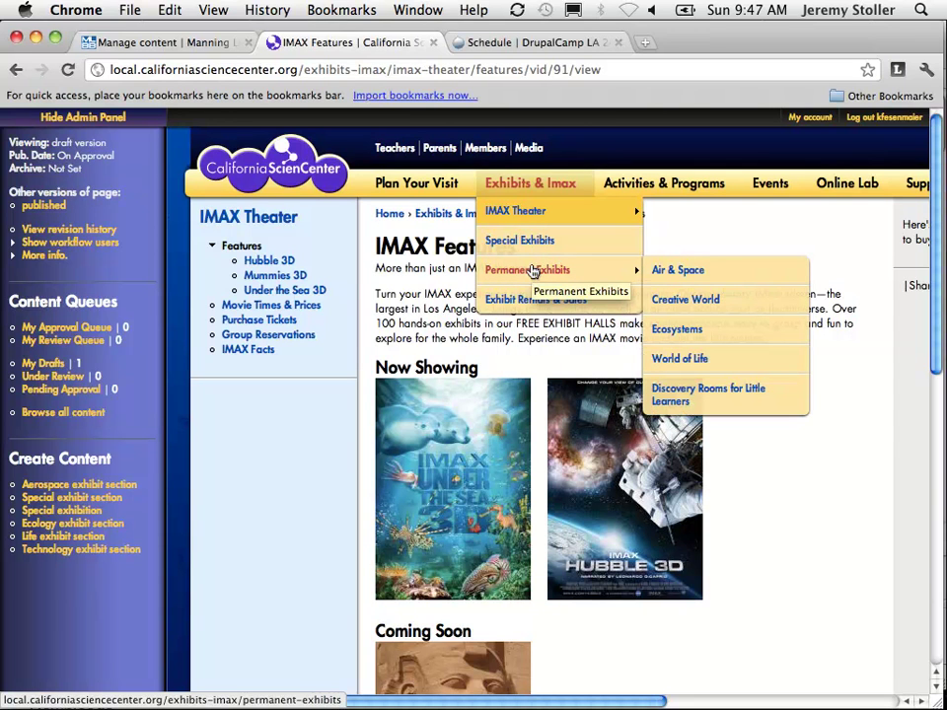
click(666, 281)
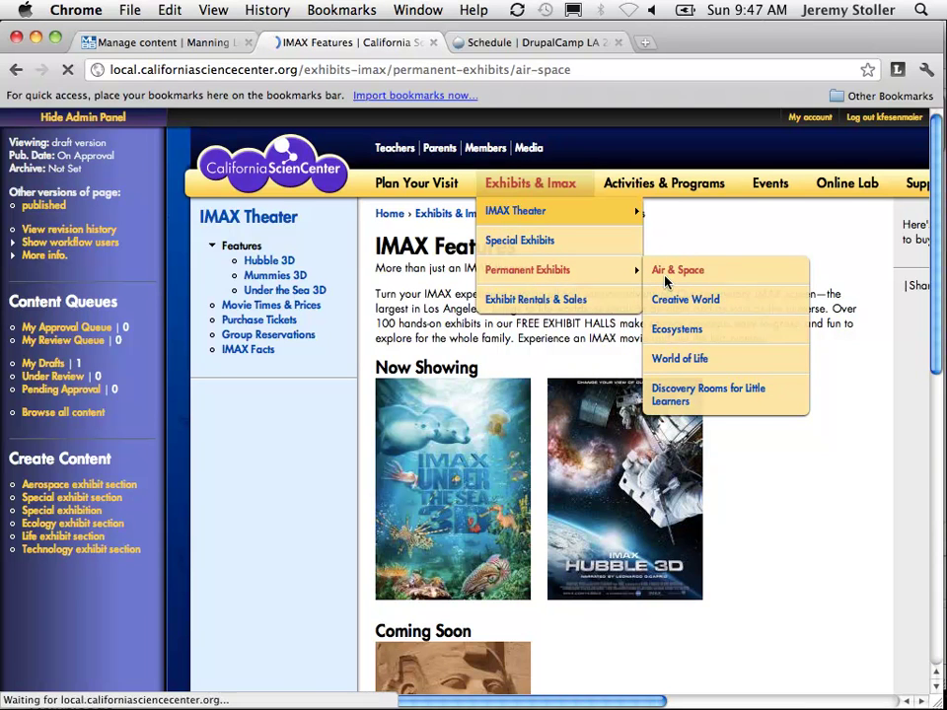
scroll(471, 609, down, 3)
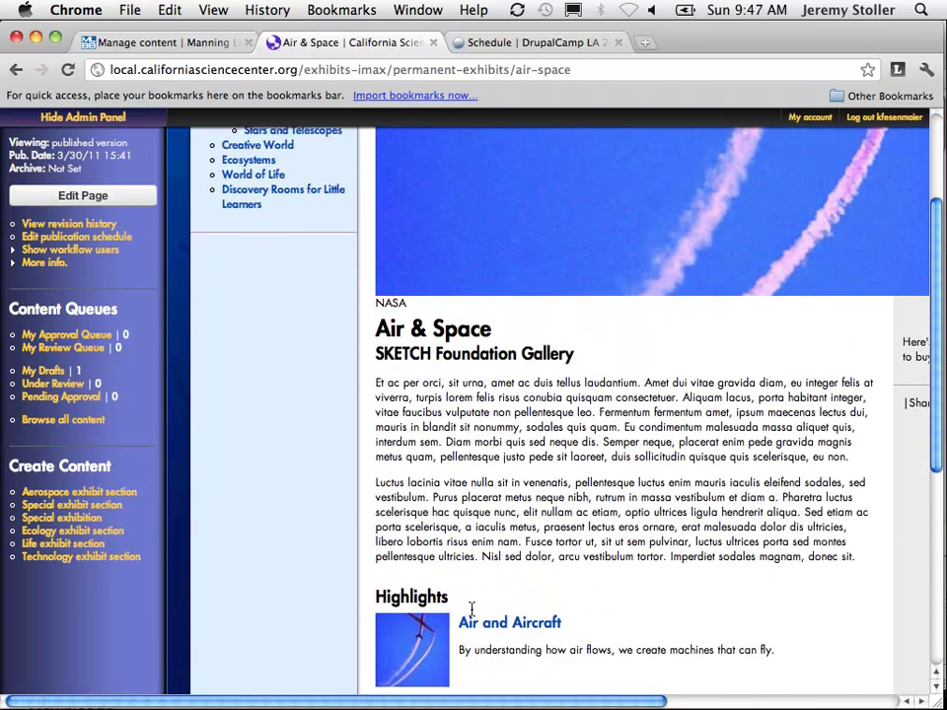
scroll(471, 609, down, 2)
Open the Air and Aircraft highlight page and list its workflow users
click(502, 563)
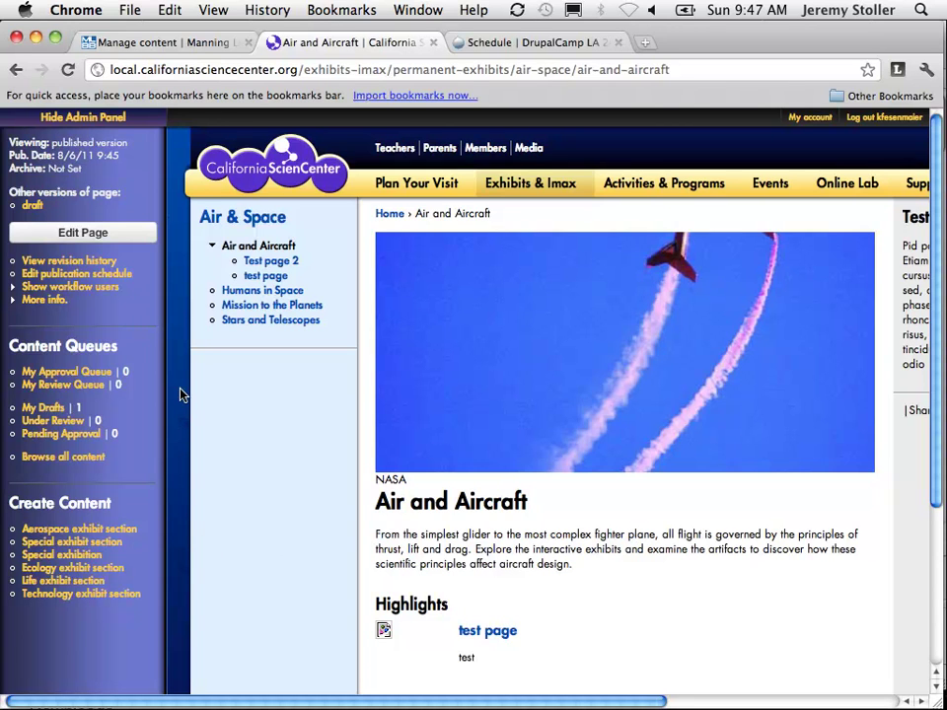
click(83, 290)
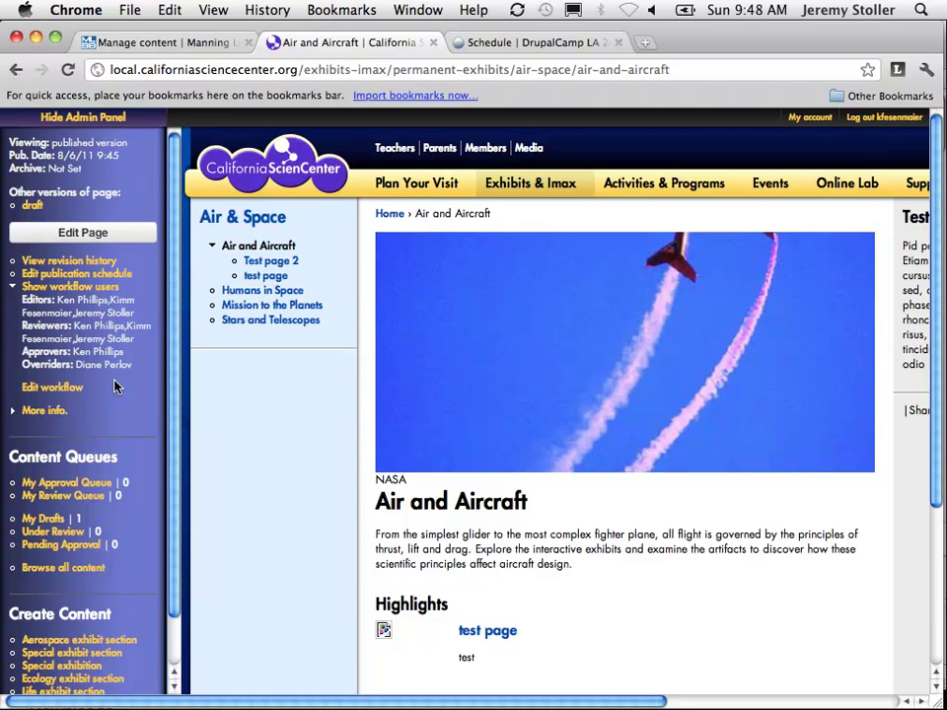
click(58, 390)
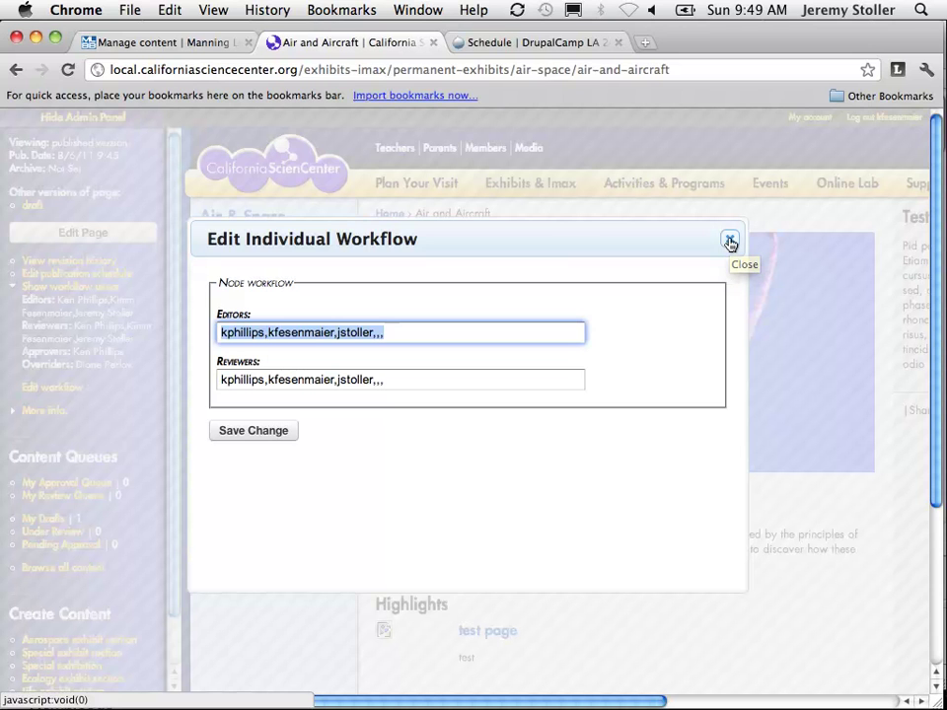
click(730, 242)
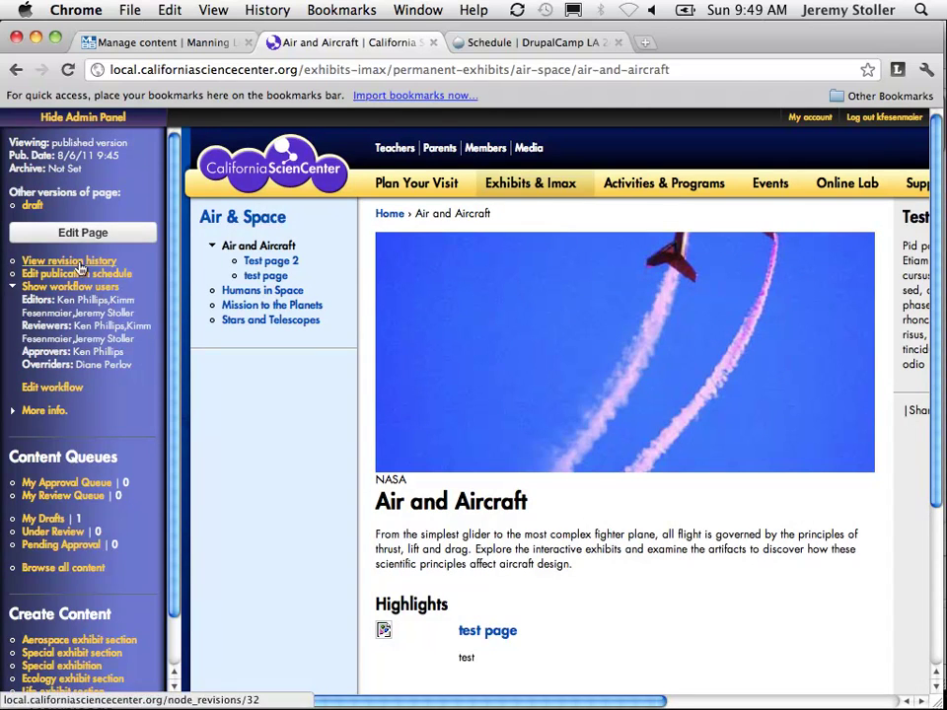
Edit the Air and Aircraft page, choosing Edit latest version in the Notice dialog
click(100, 236)
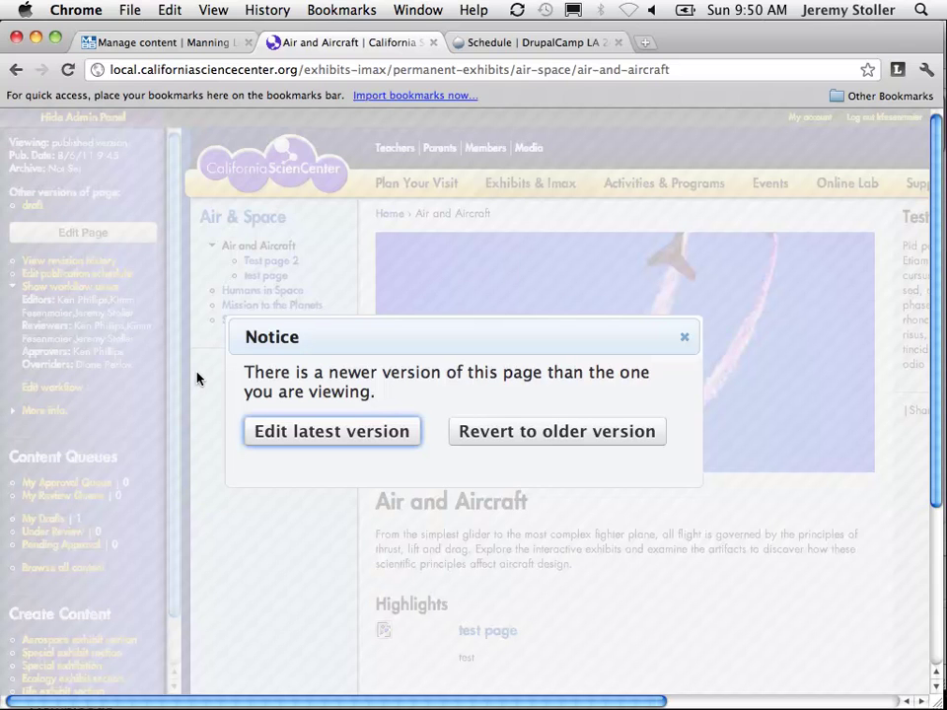
click(284, 430)
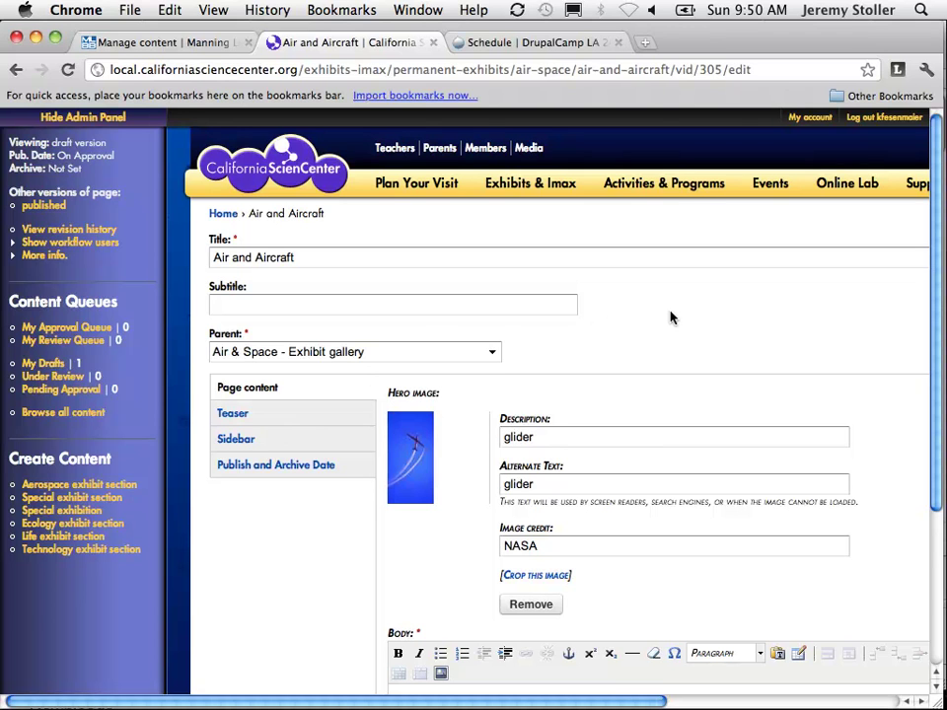
Use Submit for Approval at the bottom of the Air and Aircraft edit form
scroll(670, 317, down, 5)
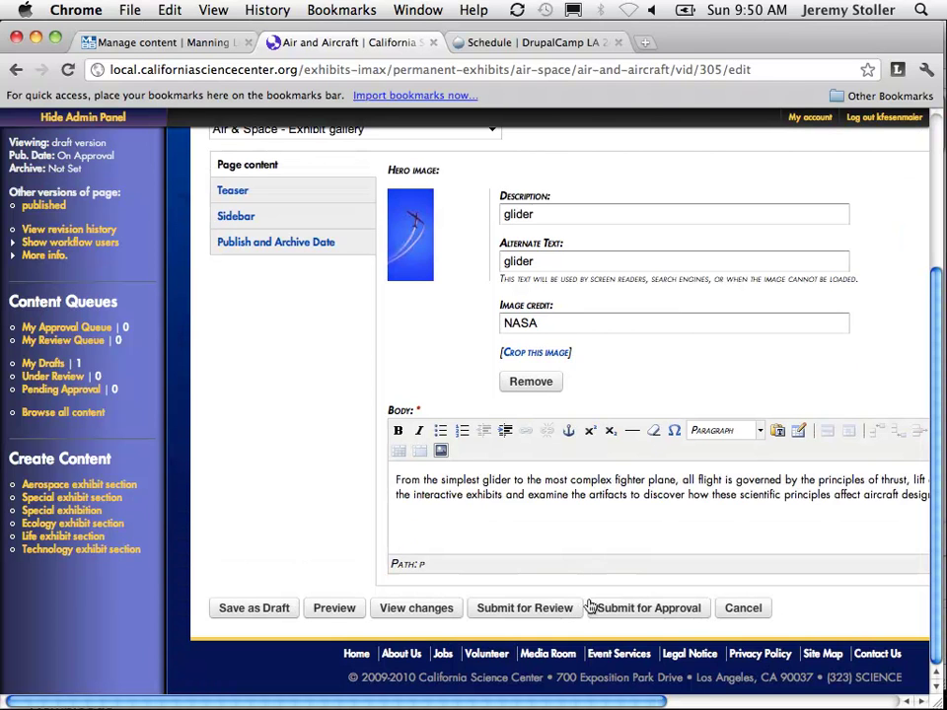
click(646, 611)
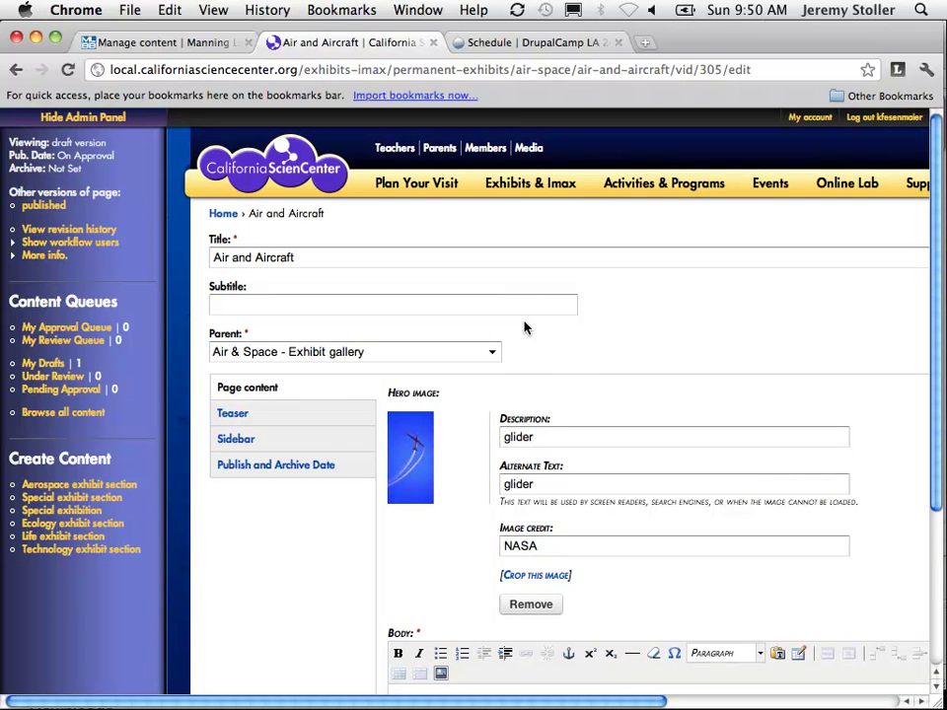
scroll(525, 328, down, 5)
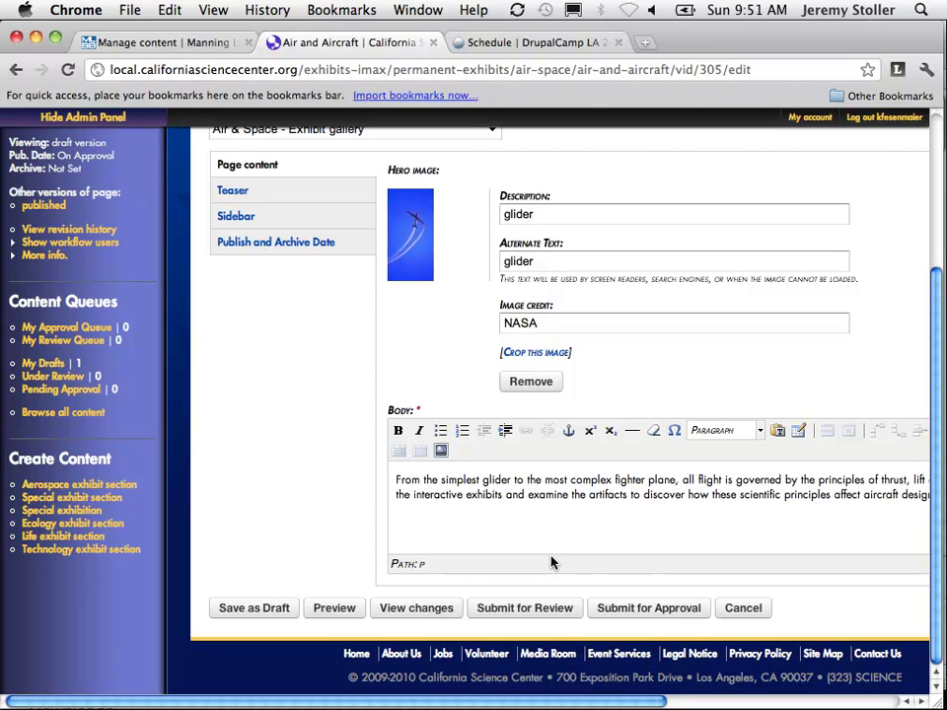
scroll(550, 562, up, 5)
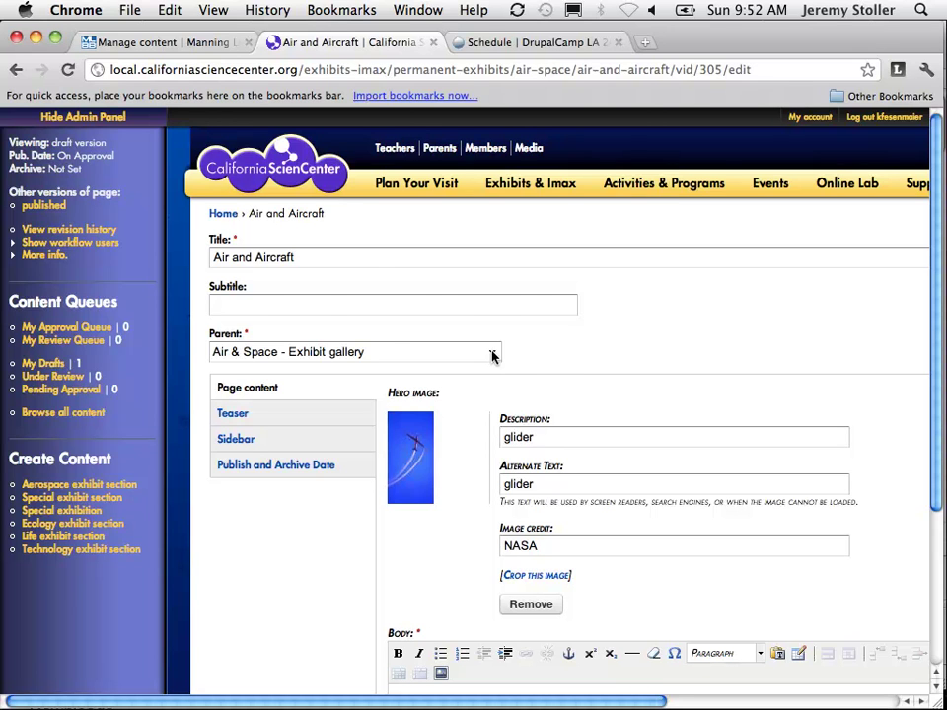
Keep Air & Space - Exhibit gallery as parent and show the Sidebar tab's 'Test sidebar' content
click(492, 356)
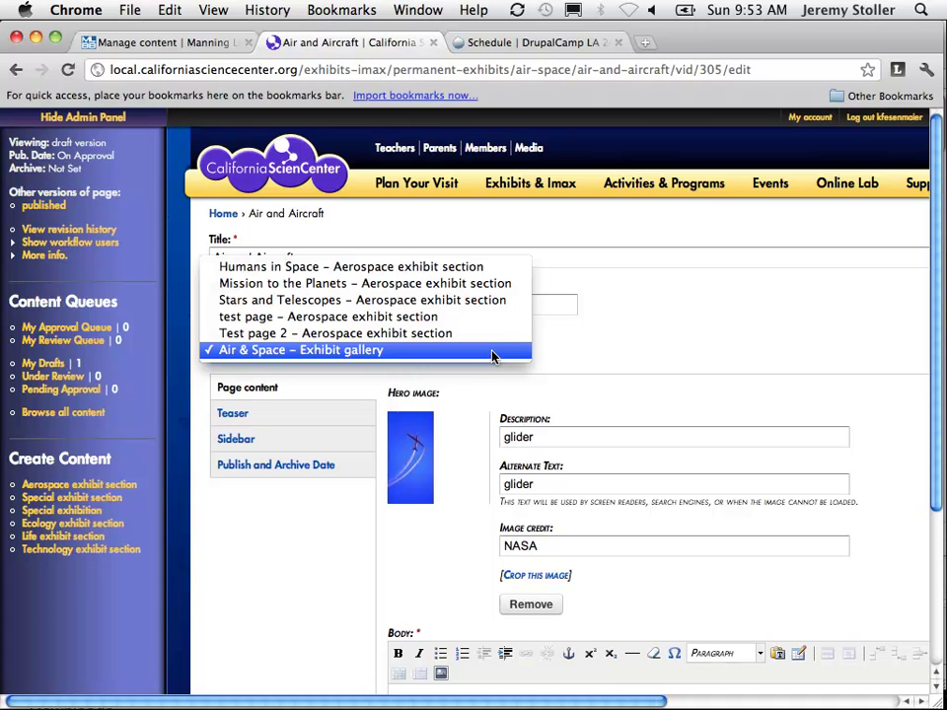
click(631, 338)
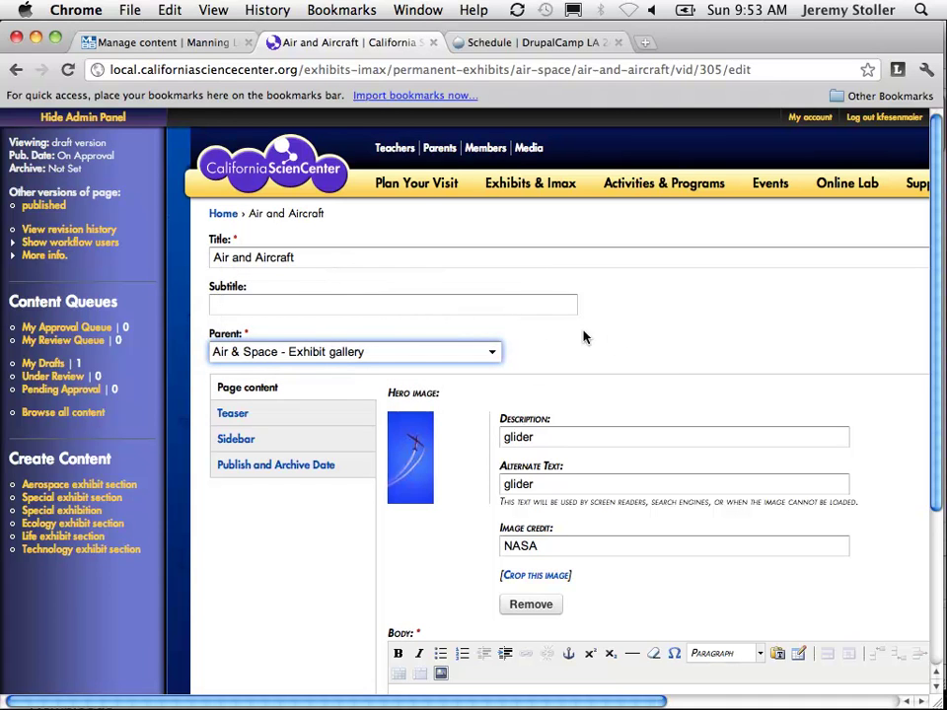
click(286, 435)
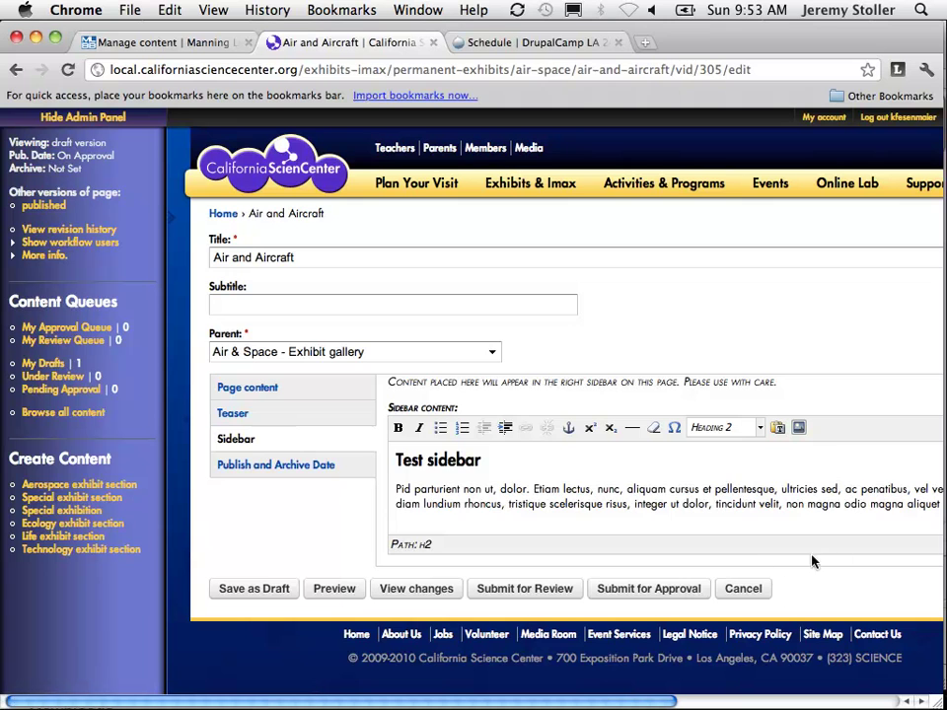
Cancel the edit and expand More info. to show node 32, revision 305 details
click(743, 587)
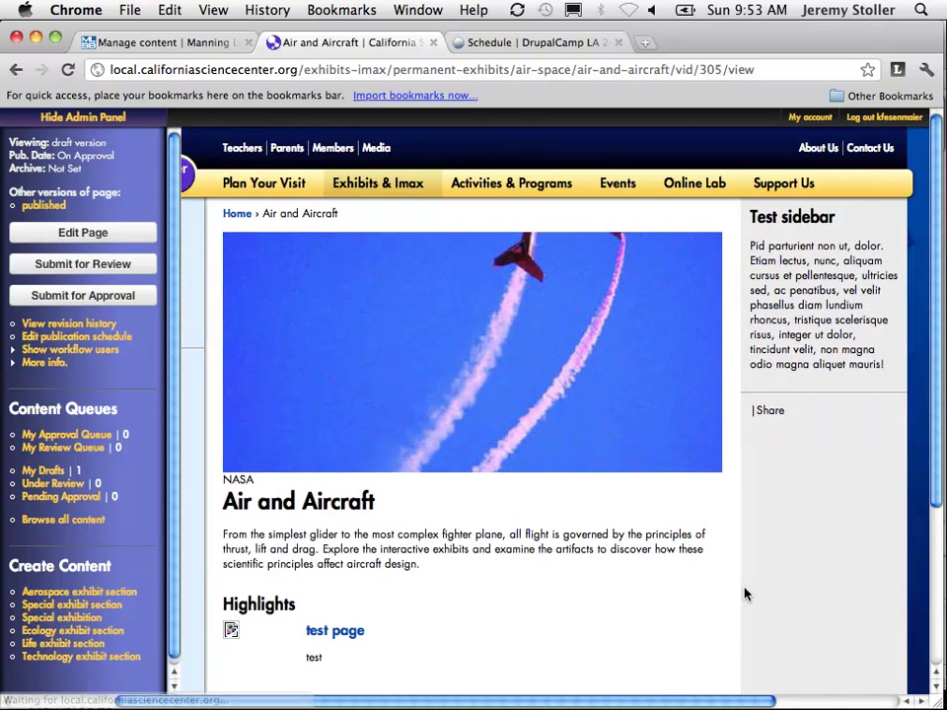
scroll(745, 594, right, 3)
right_click(744, 594)
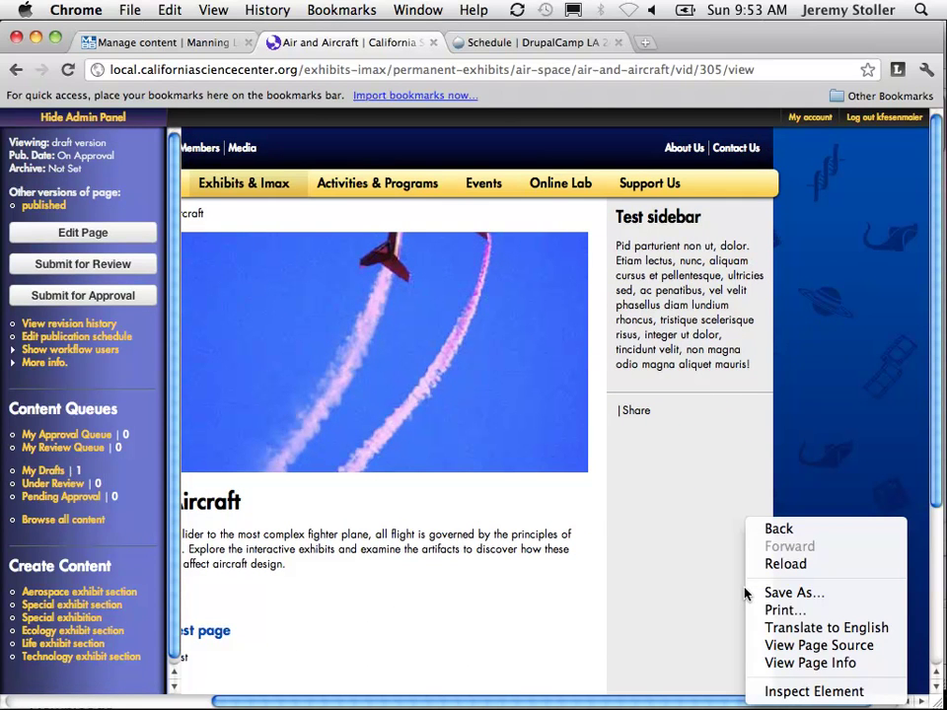
click(647, 596)
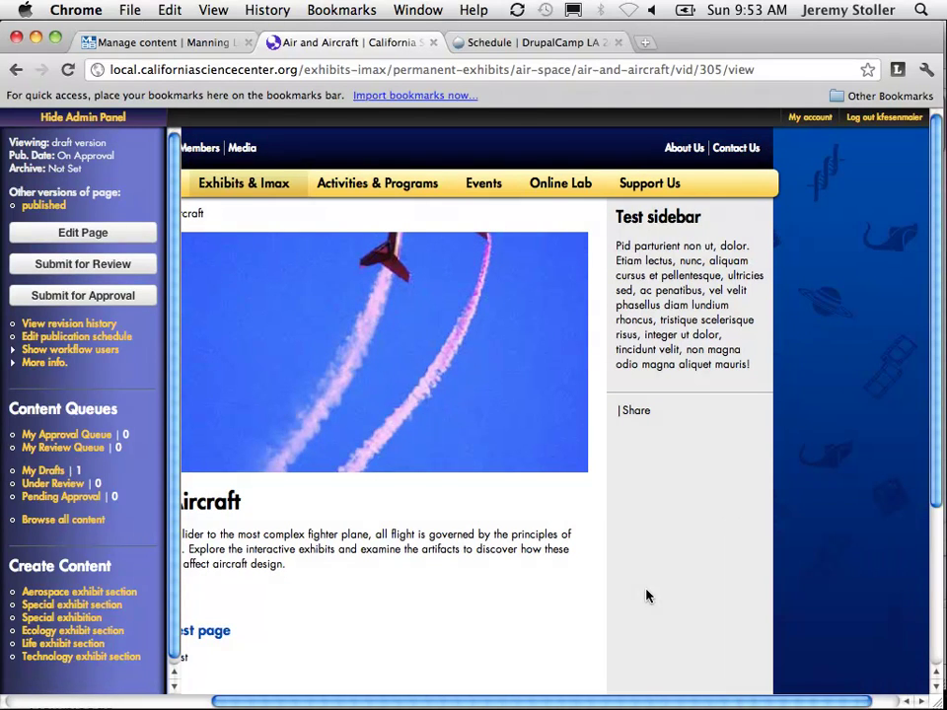
scroll(647, 596, left, 6)
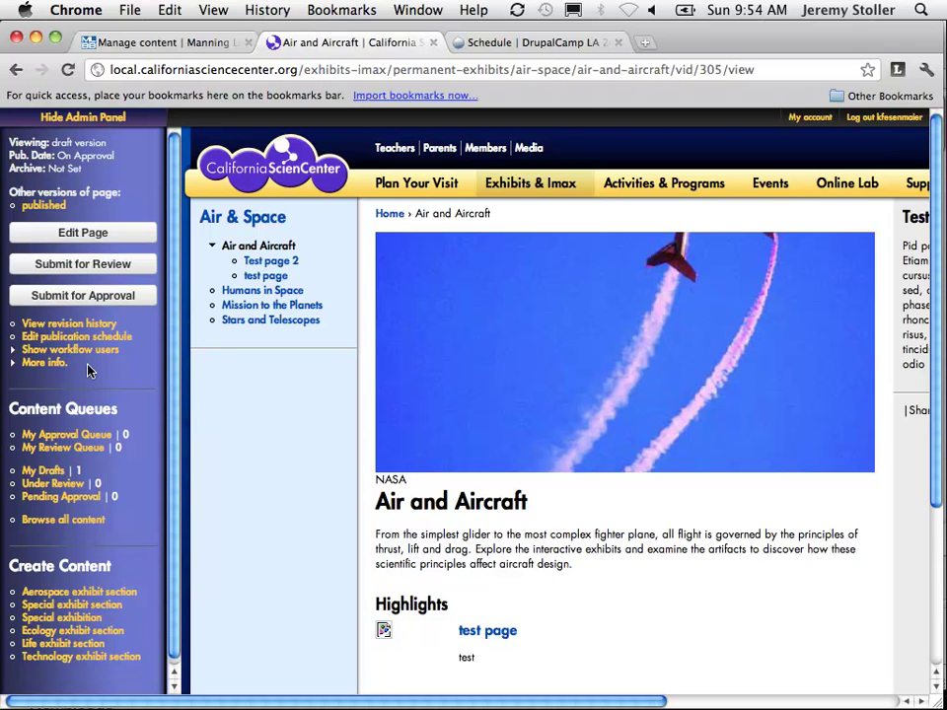
click(28, 365)
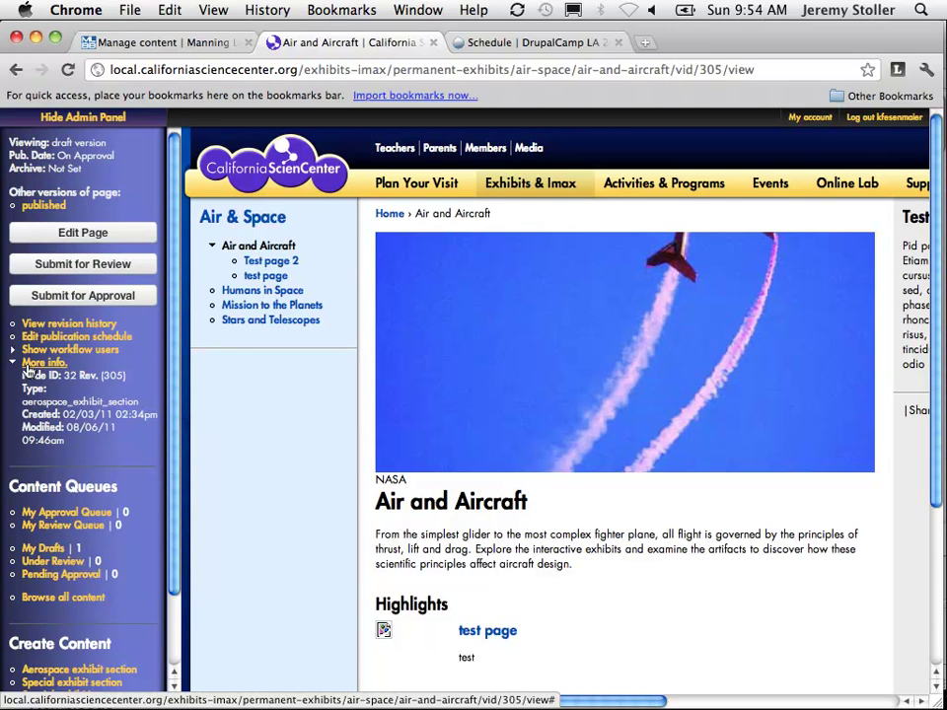
click(29, 365)
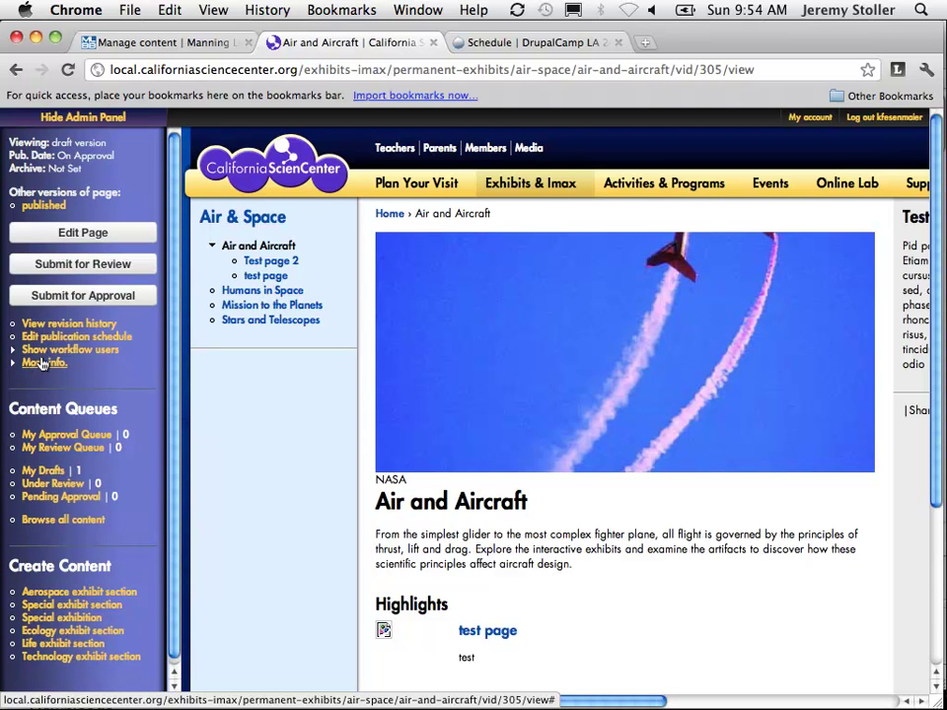
click(59, 339)
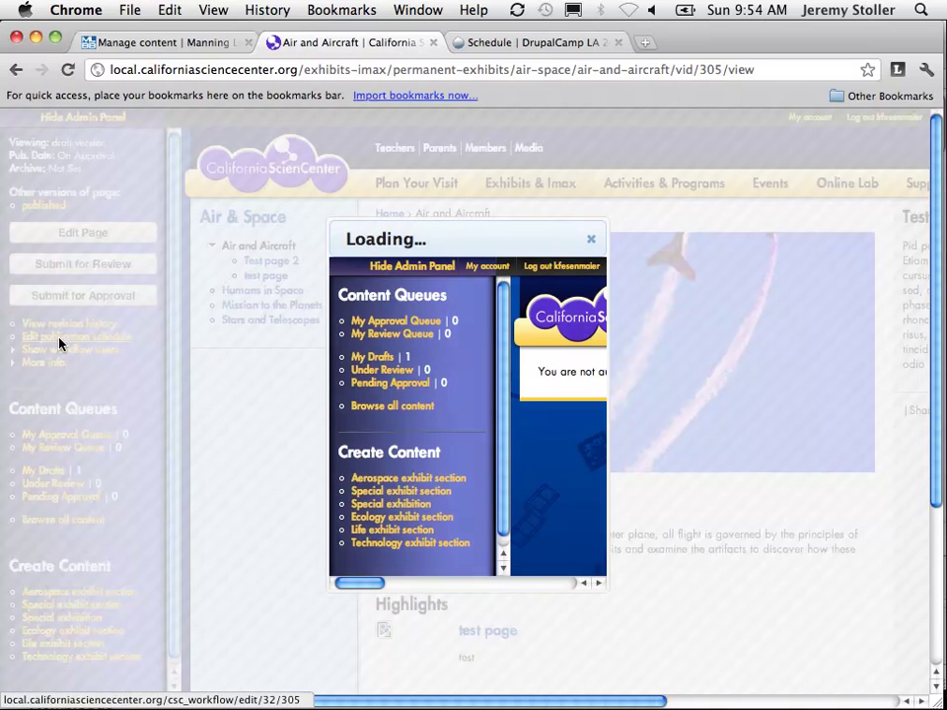
click(590, 241)
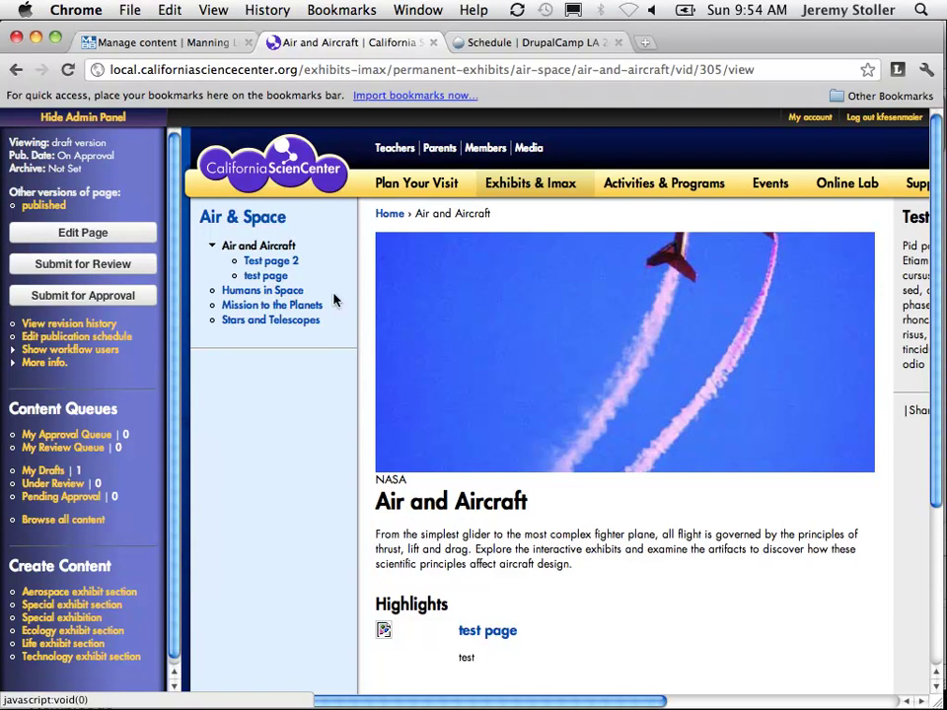
click(105, 324)
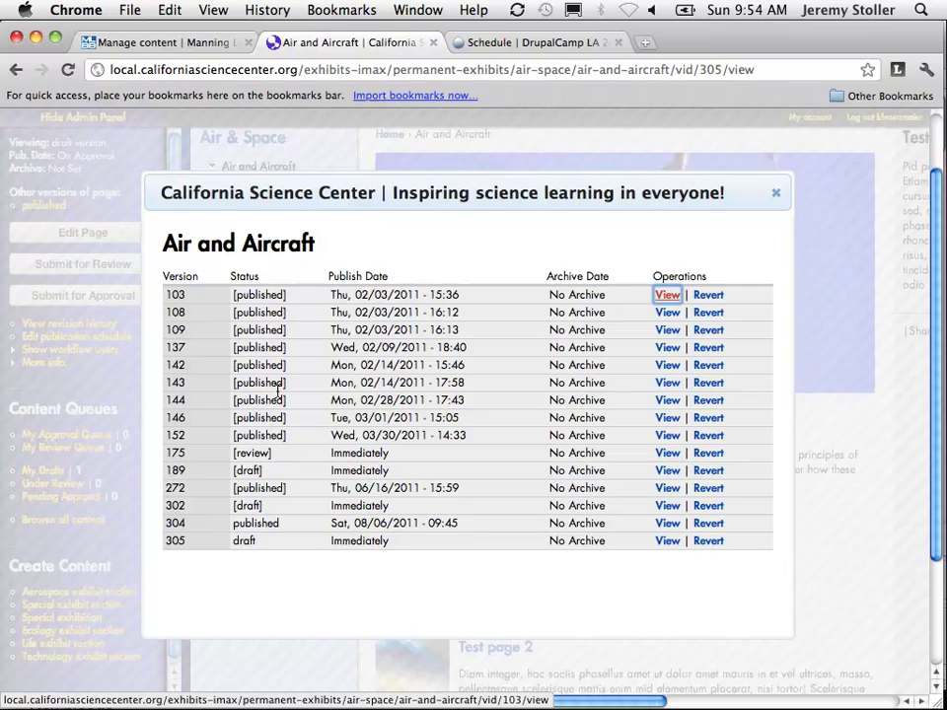
scroll(278, 392, down, 1)
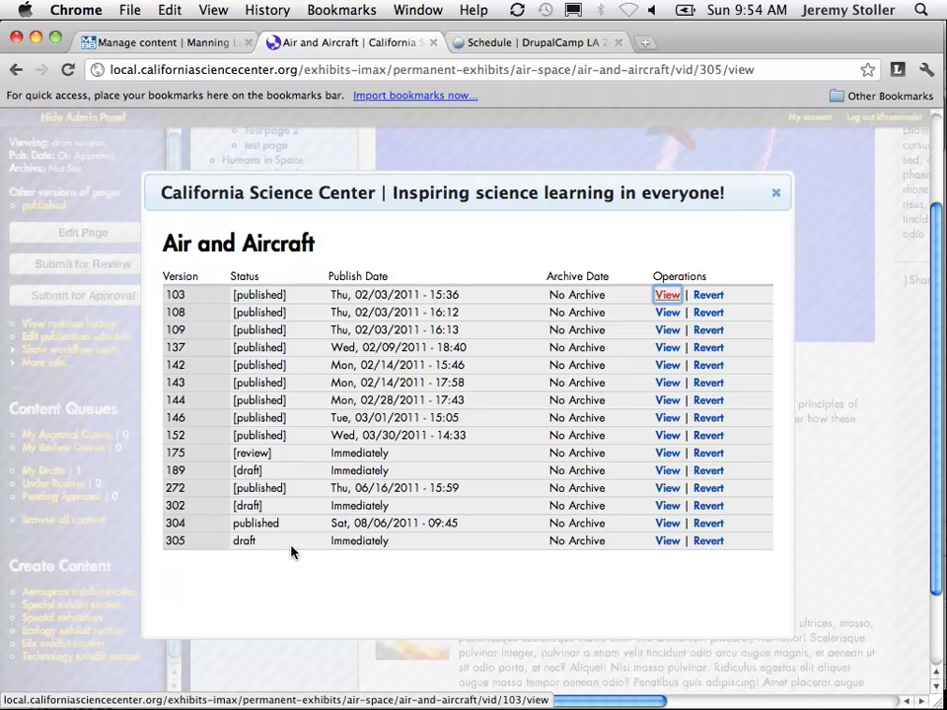
click(774, 193)
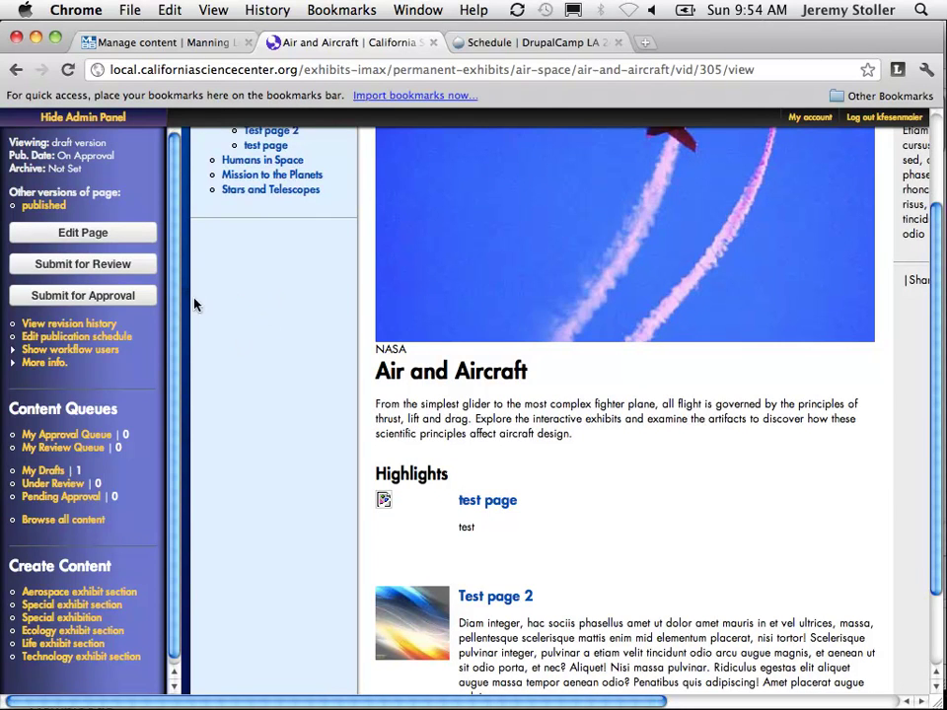
Submit the Air and Aircraft draft for approval and view the published 8/6/11 9:45 version
scroll(266, 374, up, 3)
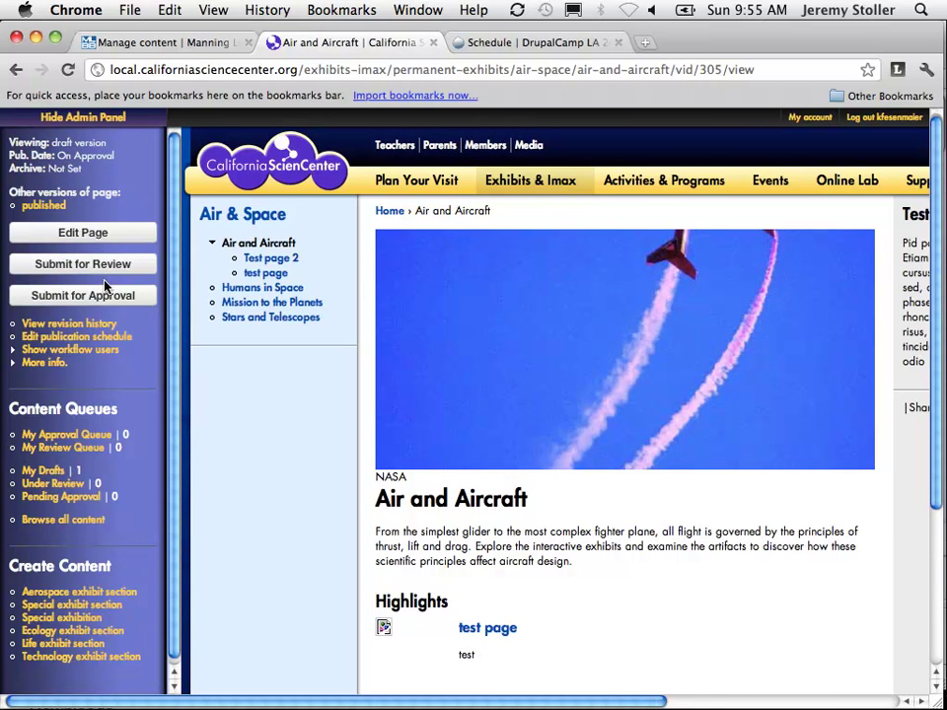
click(64, 299)
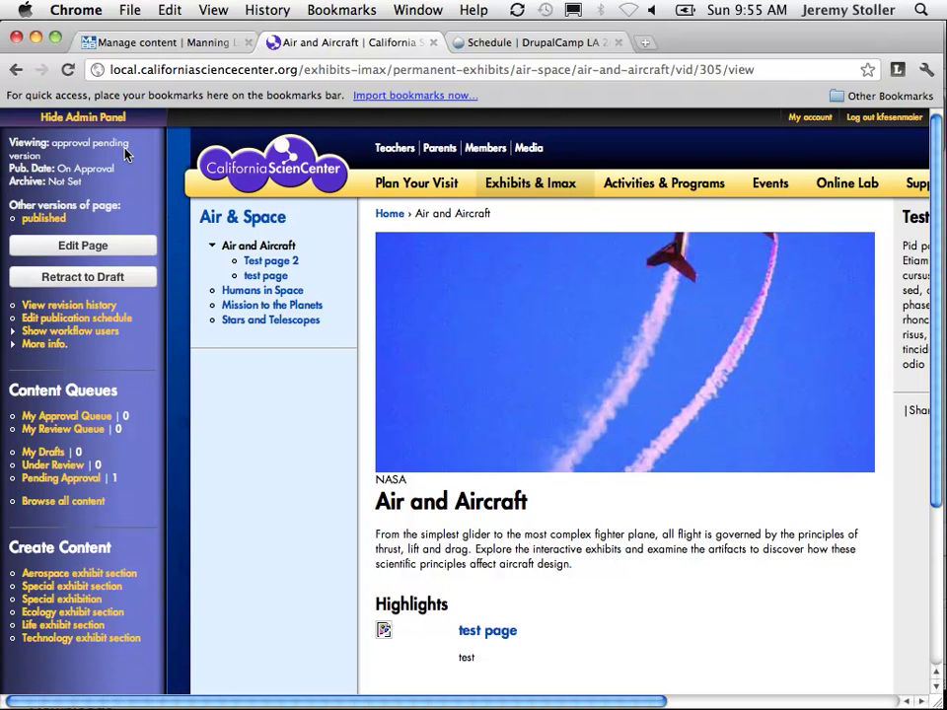
click(43, 220)
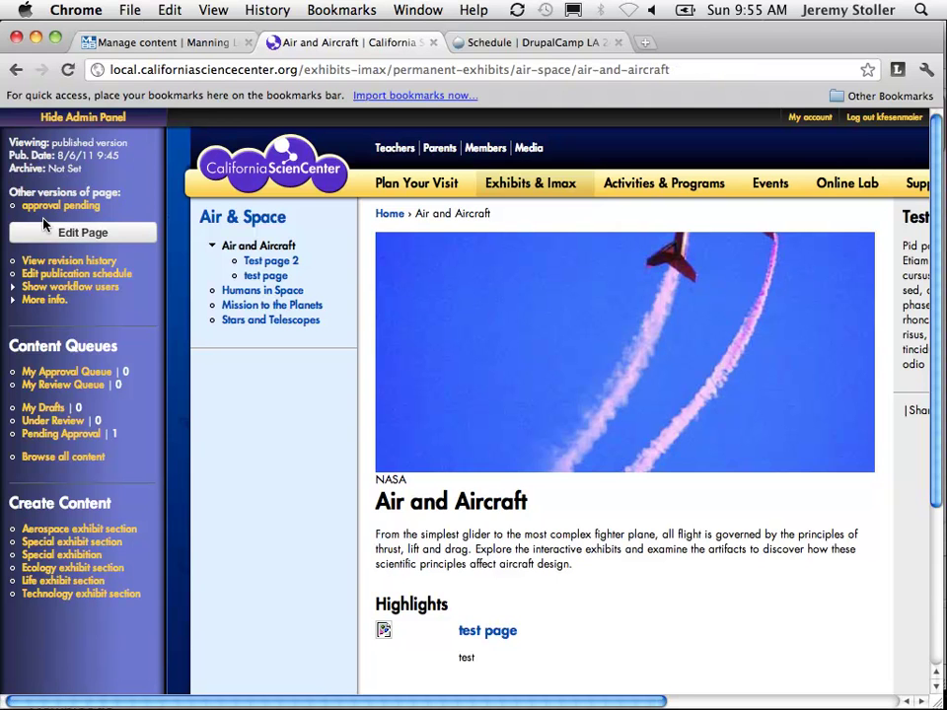
Log out and load the site's /user login page
click(883, 119)
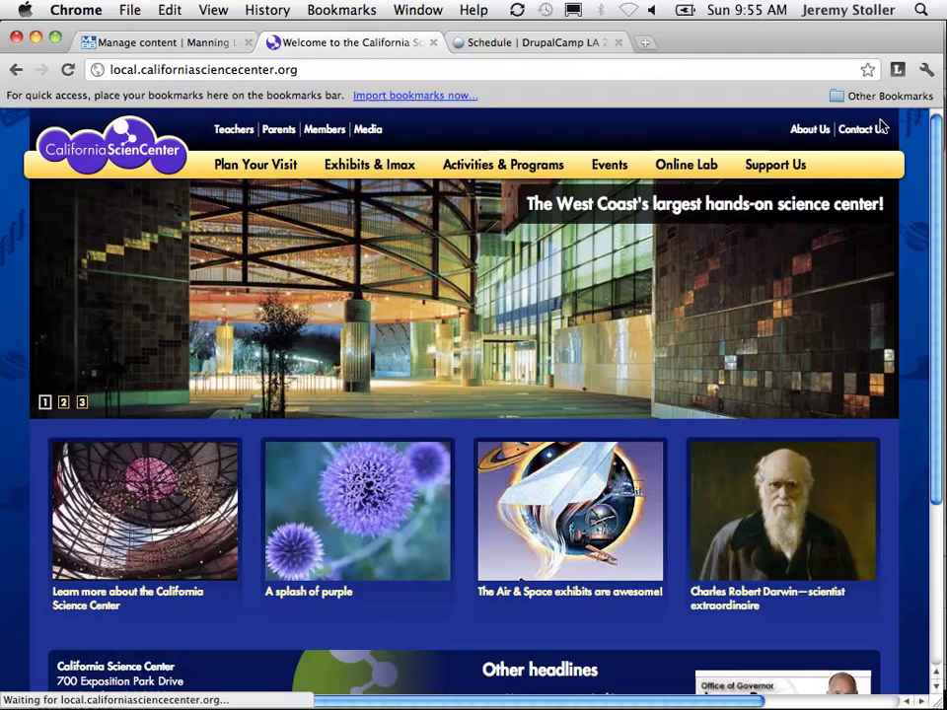
click(312, 71)
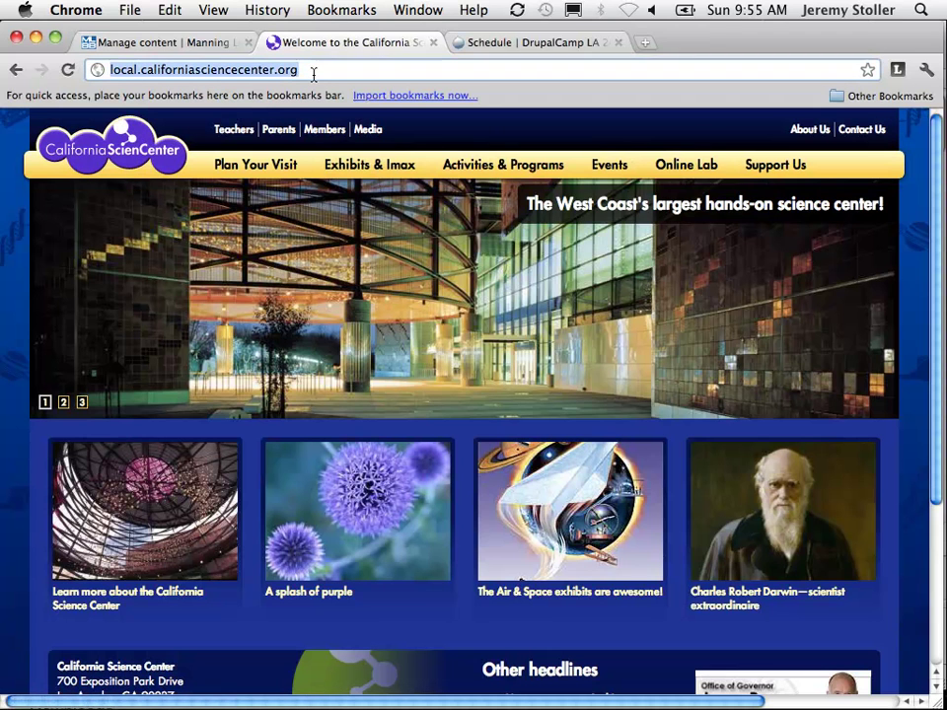
click(315, 71)
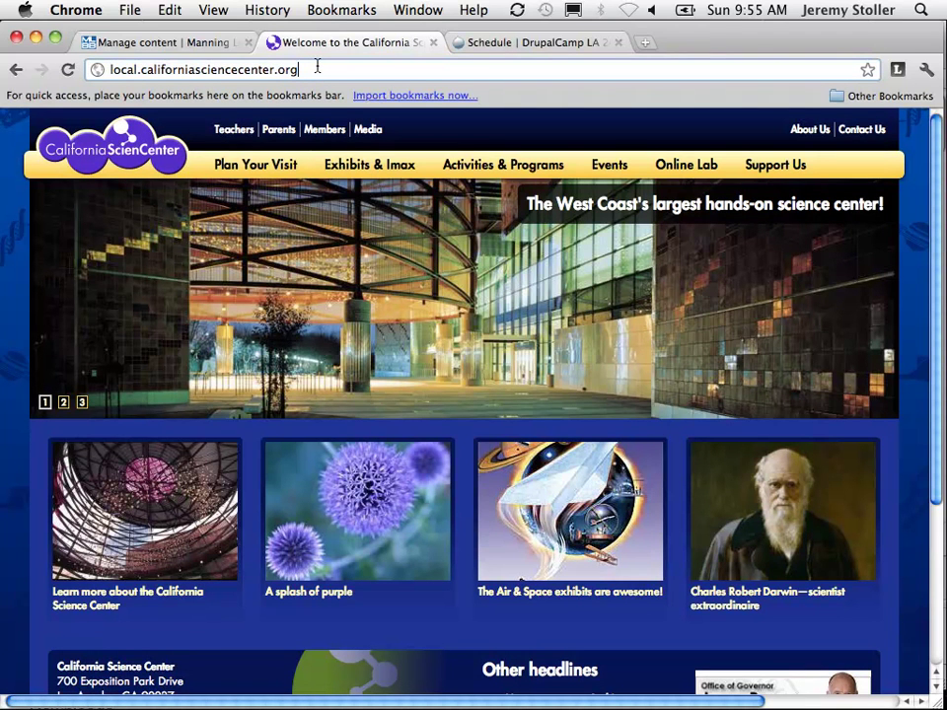
text(/us)
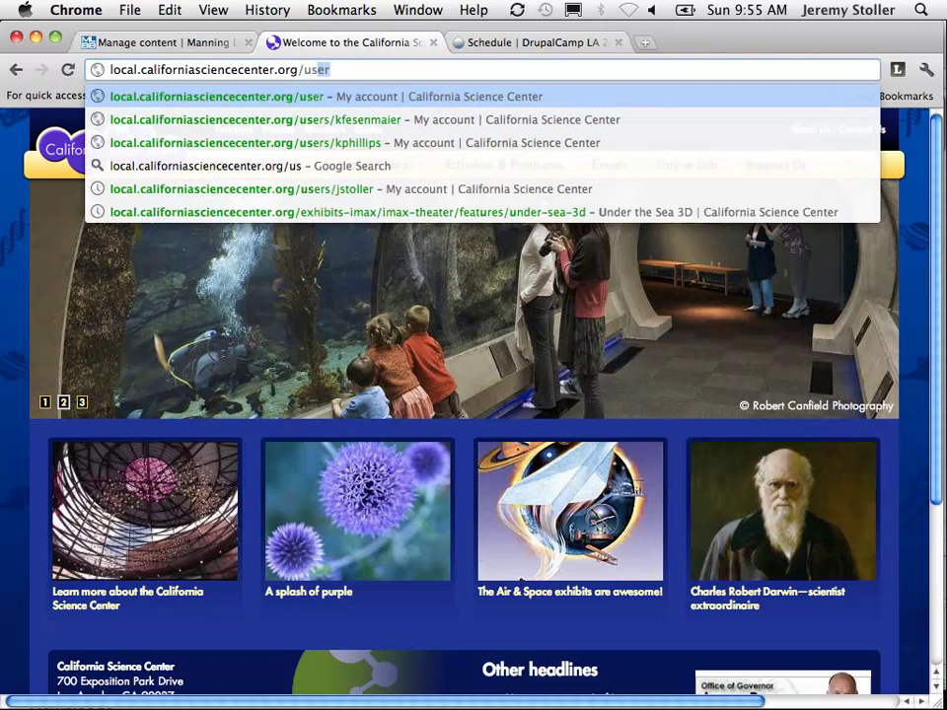
key(Return)
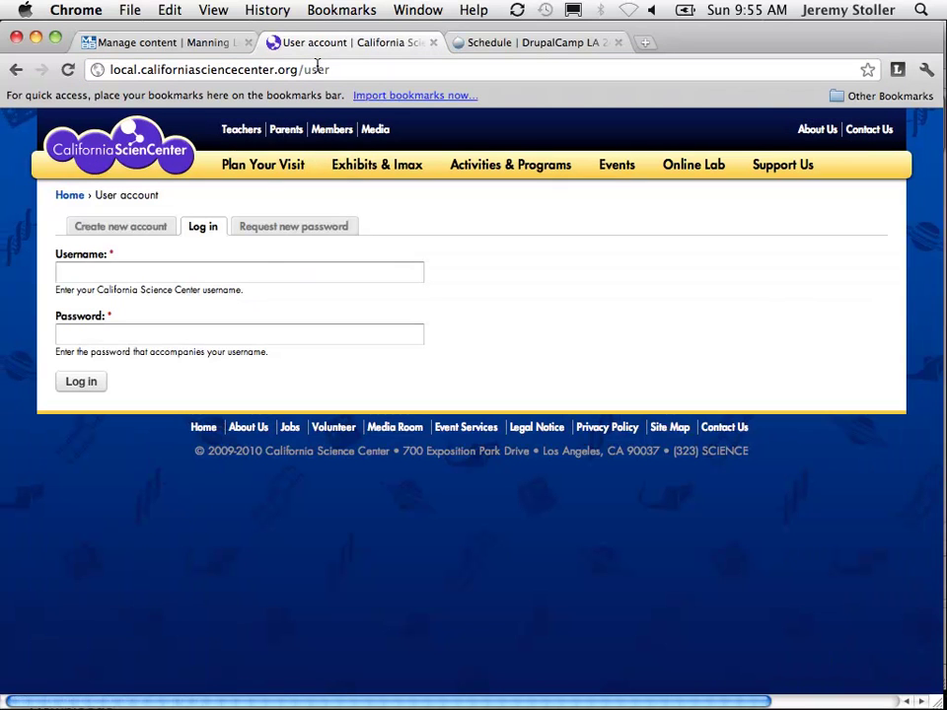
Log in as the approver using the browser's saved credentials
click(258, 276)
text(k)
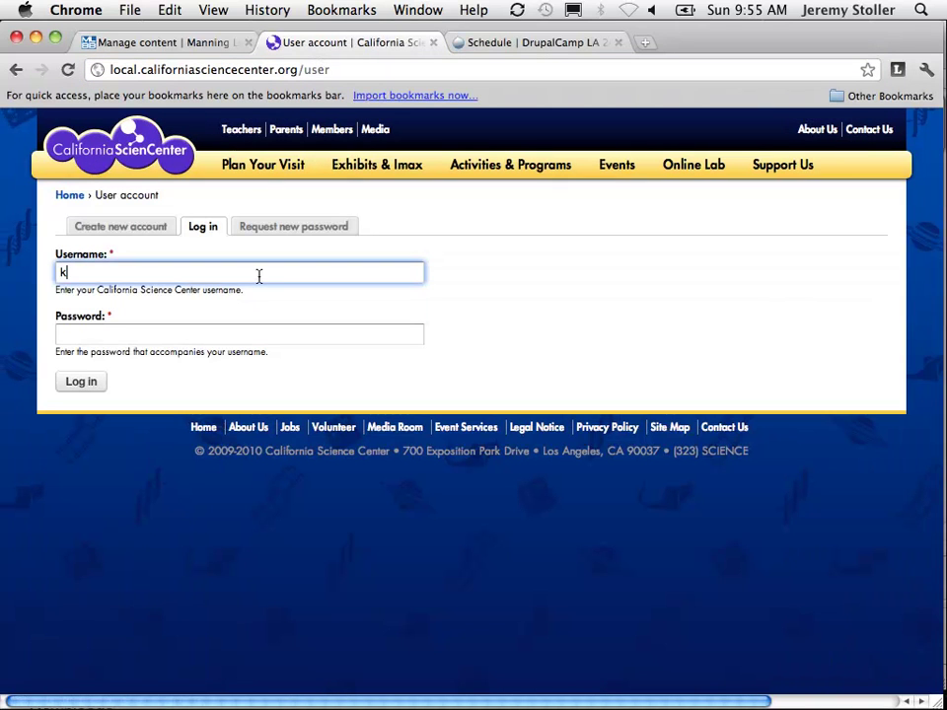
text(p)
key(Down)
key(Return)
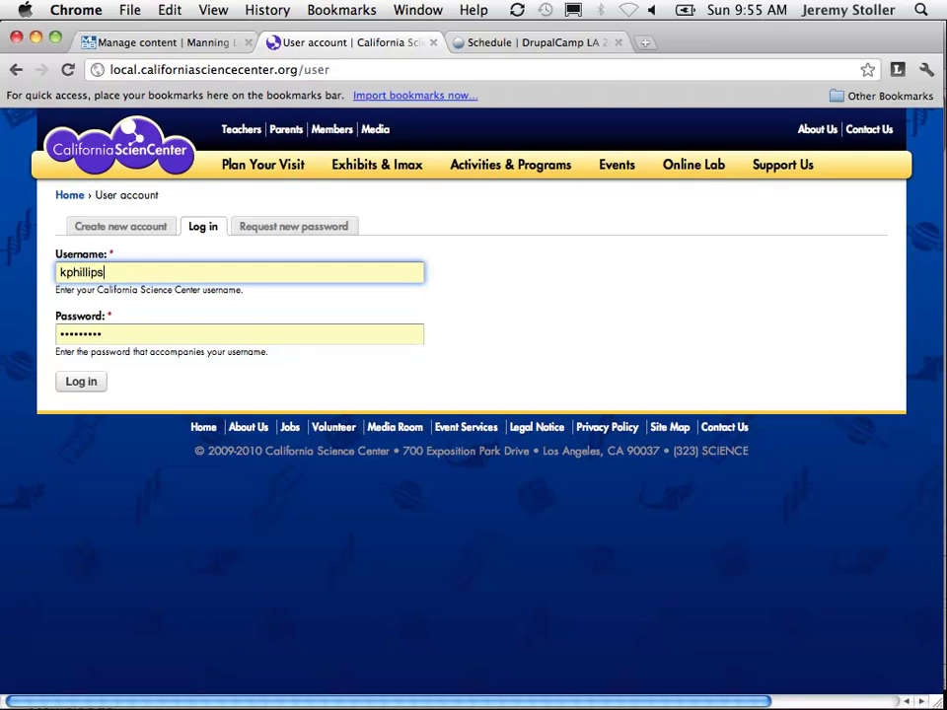
key(Return)
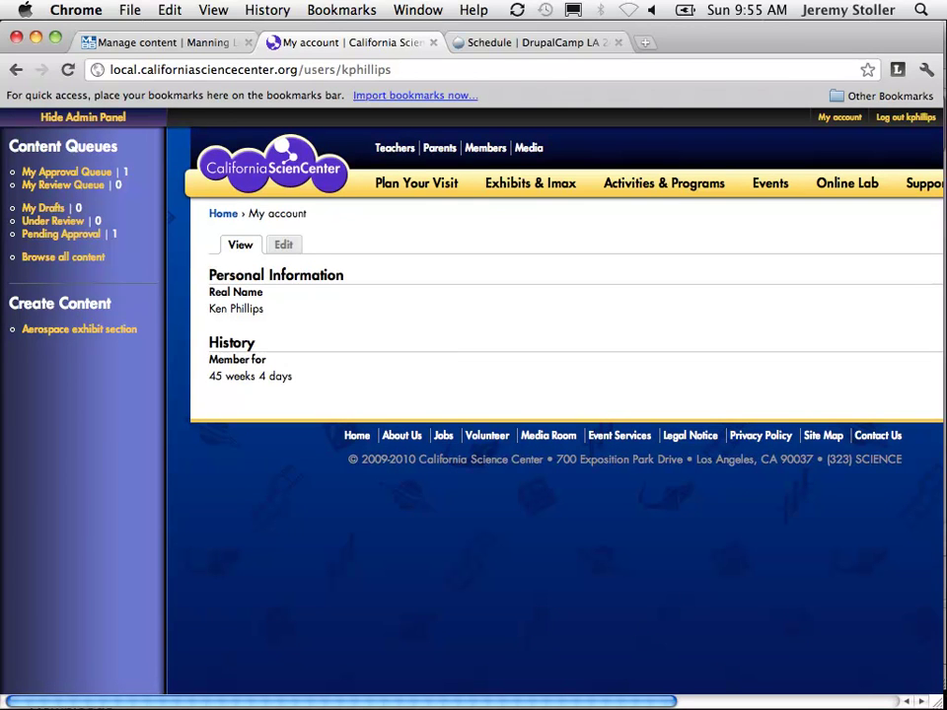
Open My Approval Queue and the pending Air and Aircraft item, reopening it after going back
click(76, 175)
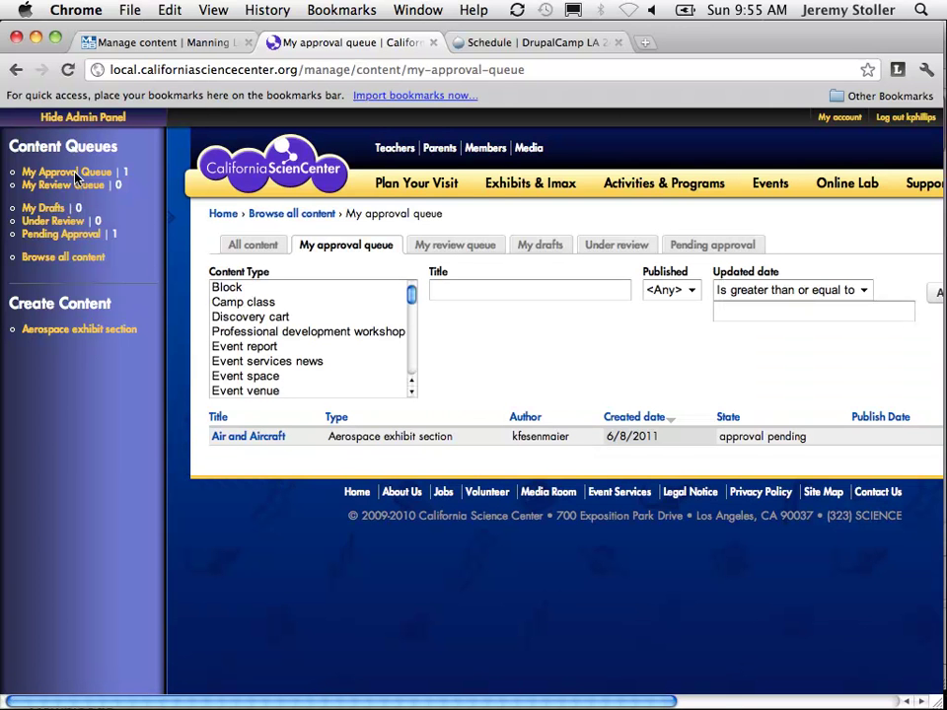
click(248, 435)
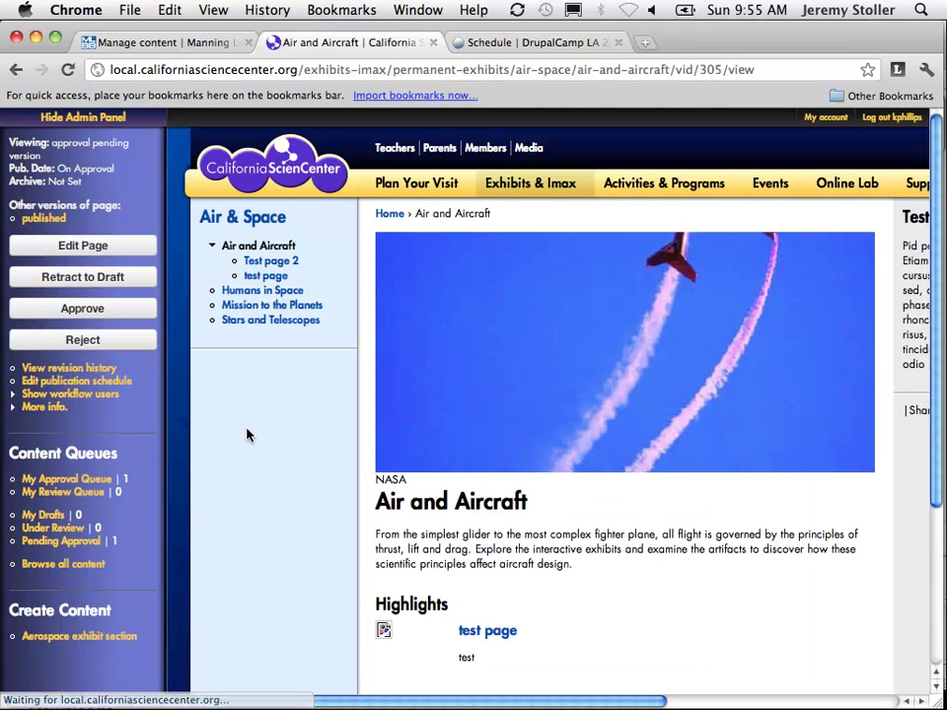
key(super+bracketleft)
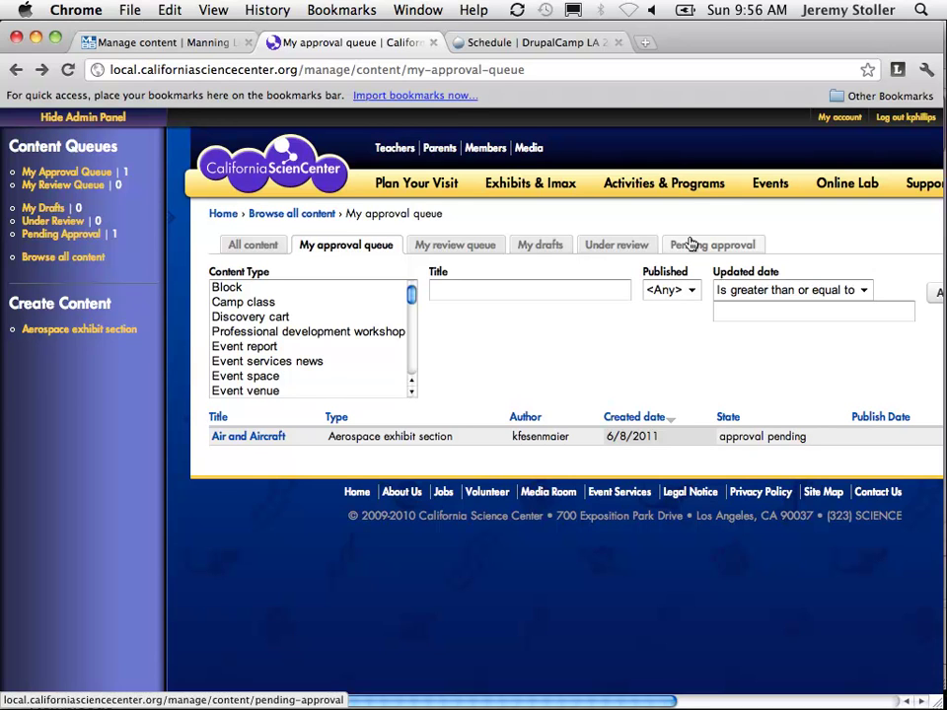
click(252, 439)
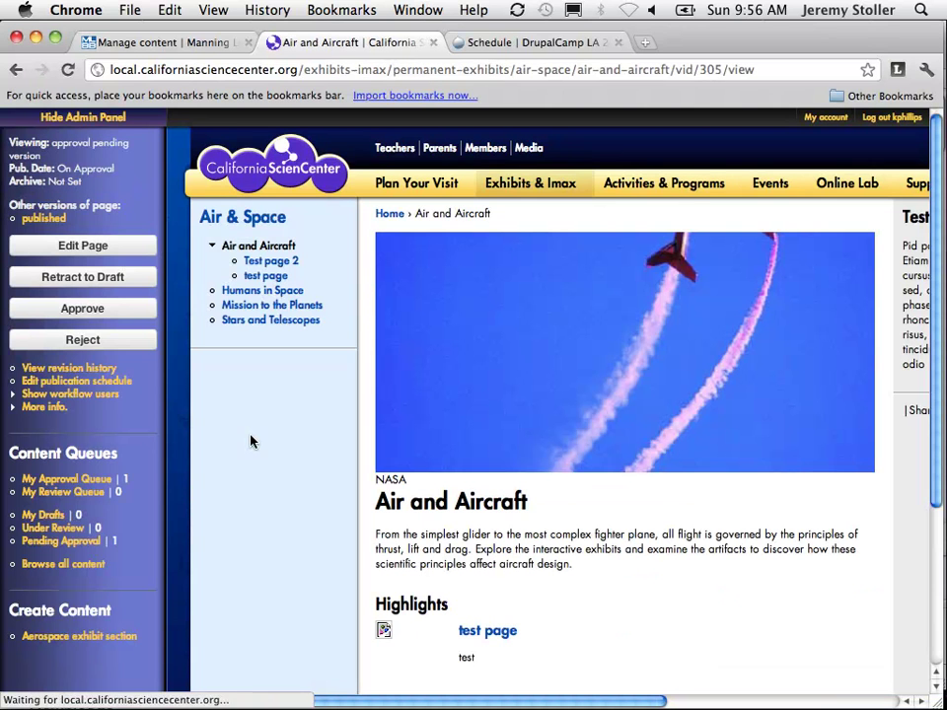